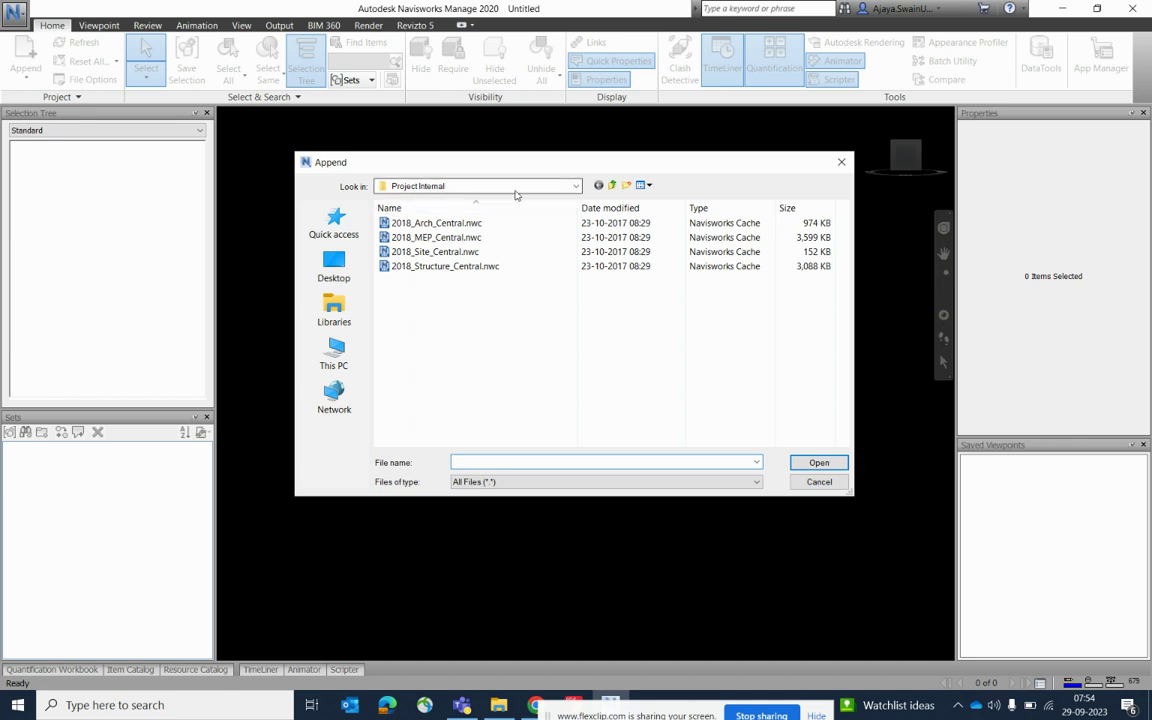
- Append 2018_Arch_Central.nwc and 2018_MEP_Central.nwc from the Project Internal folder
left_click_drag(502, 174, 491, 149)
left_click(458, 201)
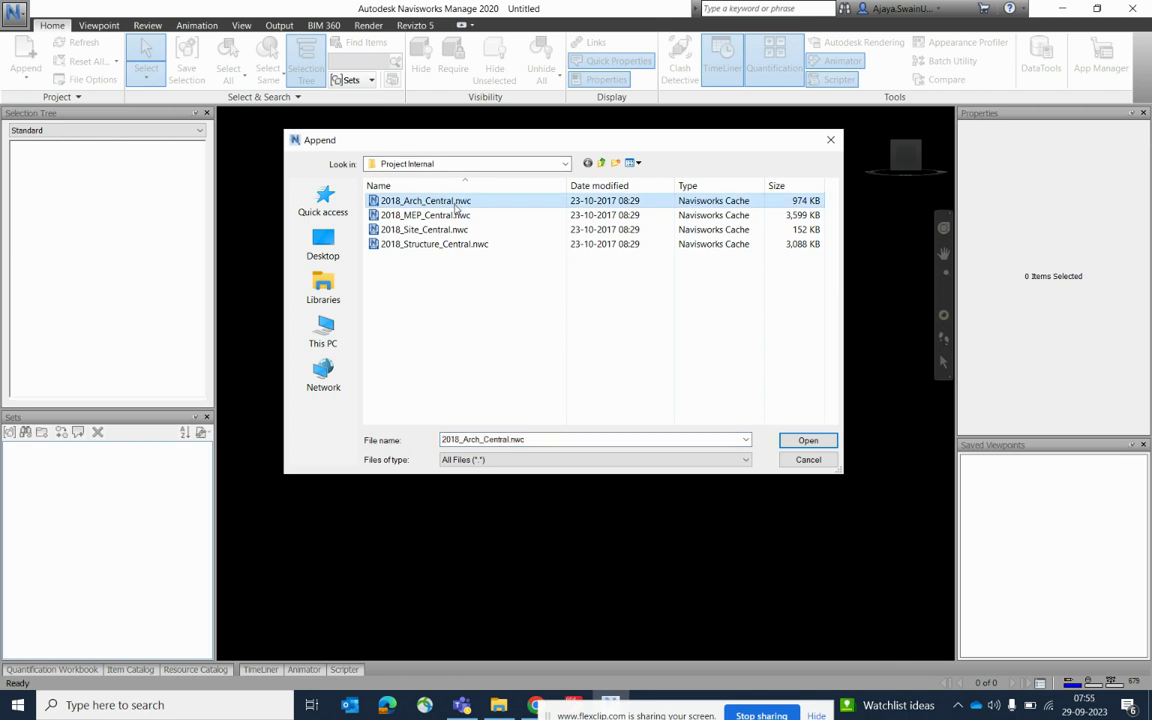
left_click(435, 215, "ctrl")
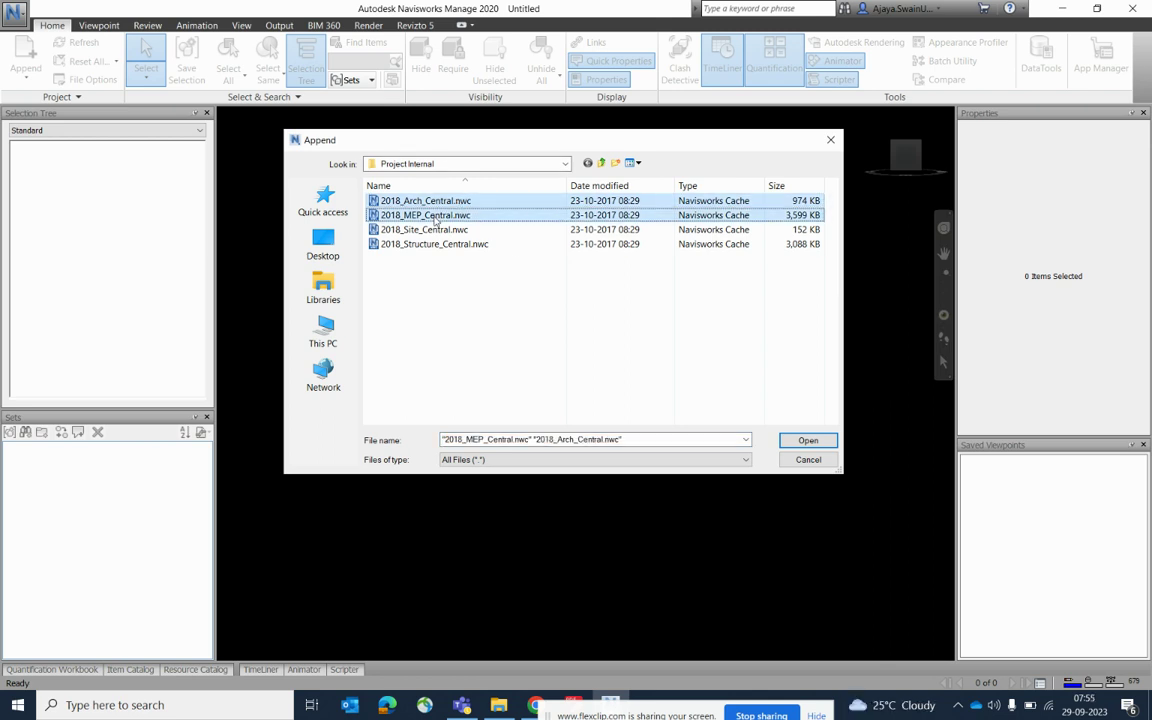
left_click(801, 446)
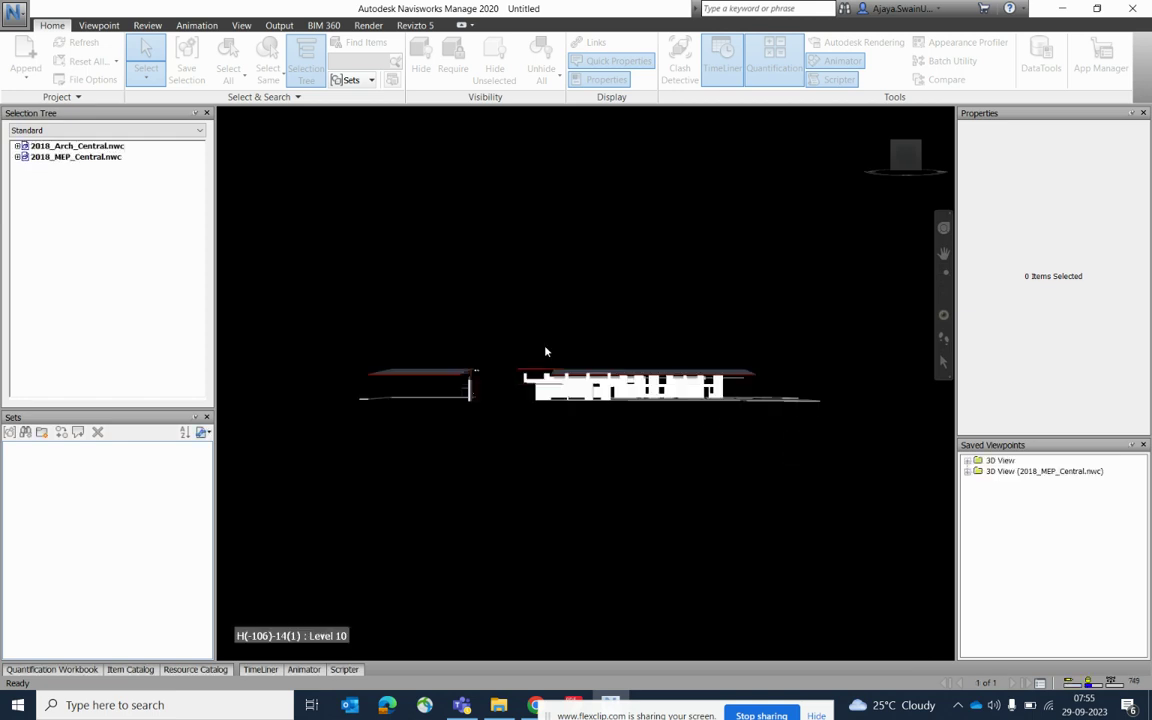
- Examine the appended building model from the front and from an elevated corner view
mouse_move(549, 373)
middle_mouse_down()
mouse_move(599, 419)
mouse_move(581, 327)
mouse_move(517, 285)
mouse_move(558, 378)
middle_mouse_up()
scroll(558, 377, "up", 5)
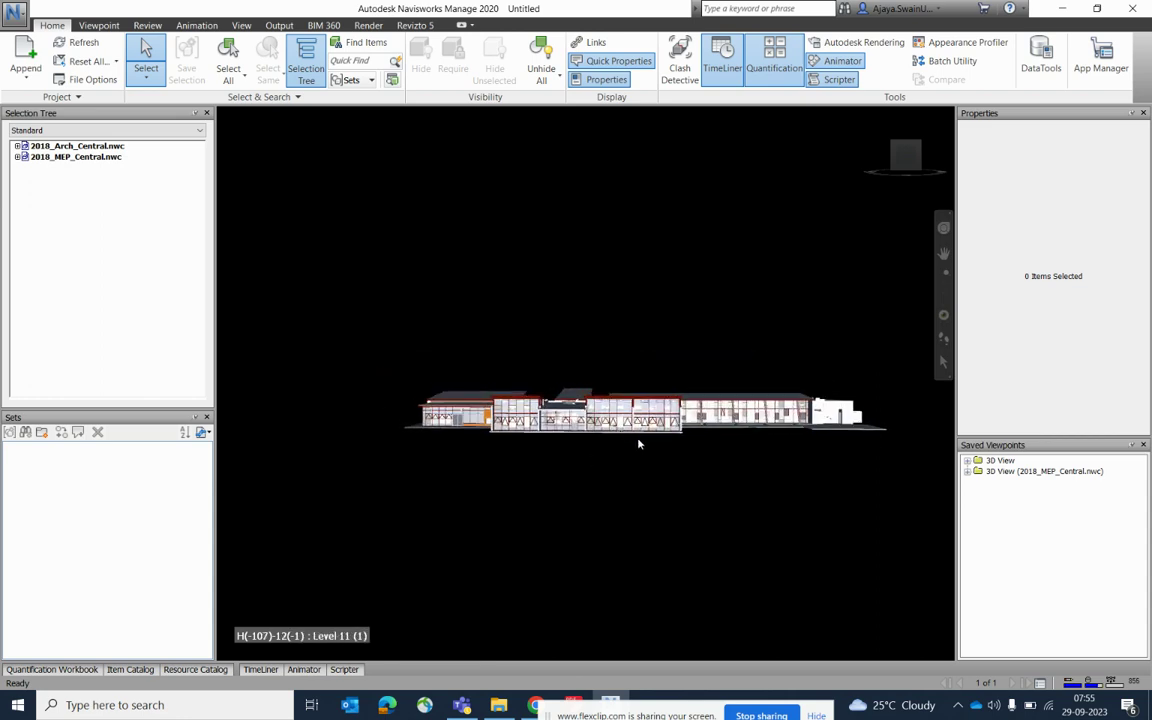
middle_click_drag(561, 373, 625, 333)
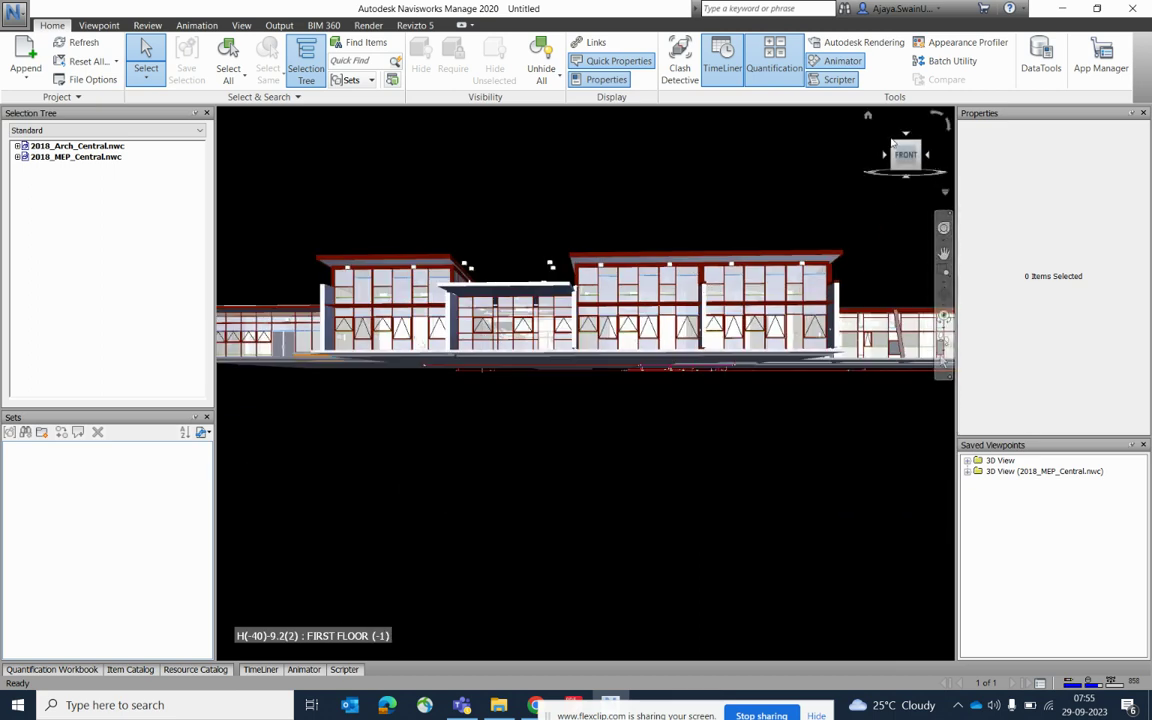
left_click(895, 147)
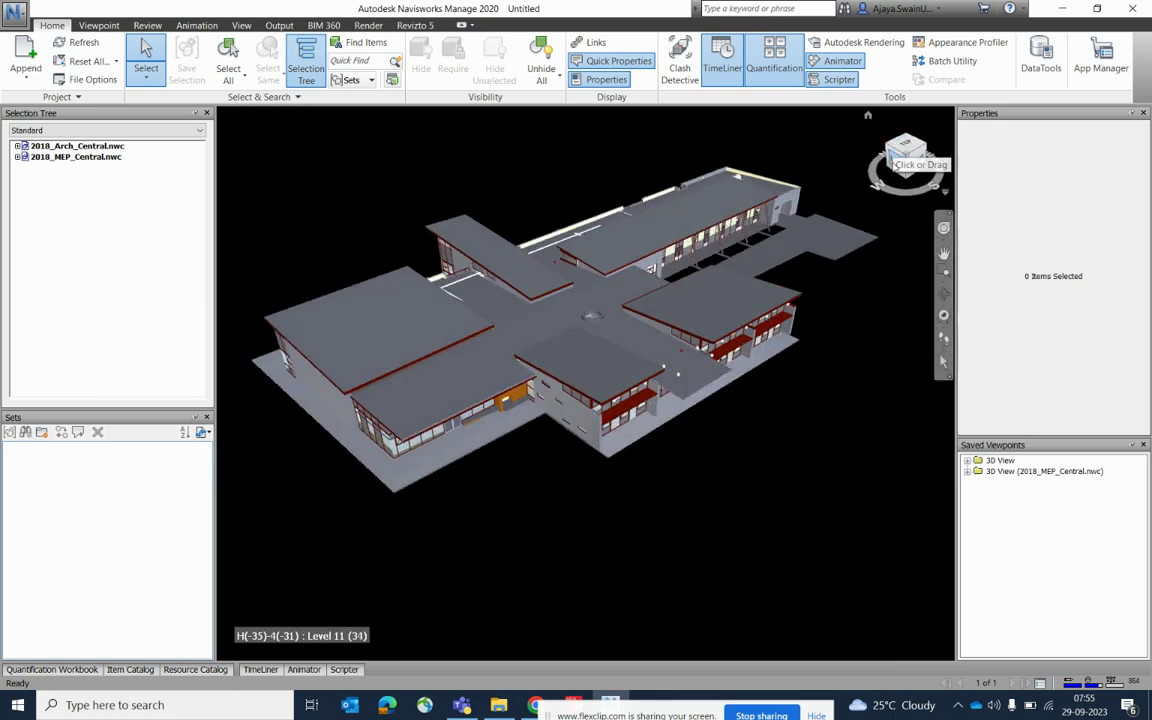
scroll(515, 355, "up", 5)
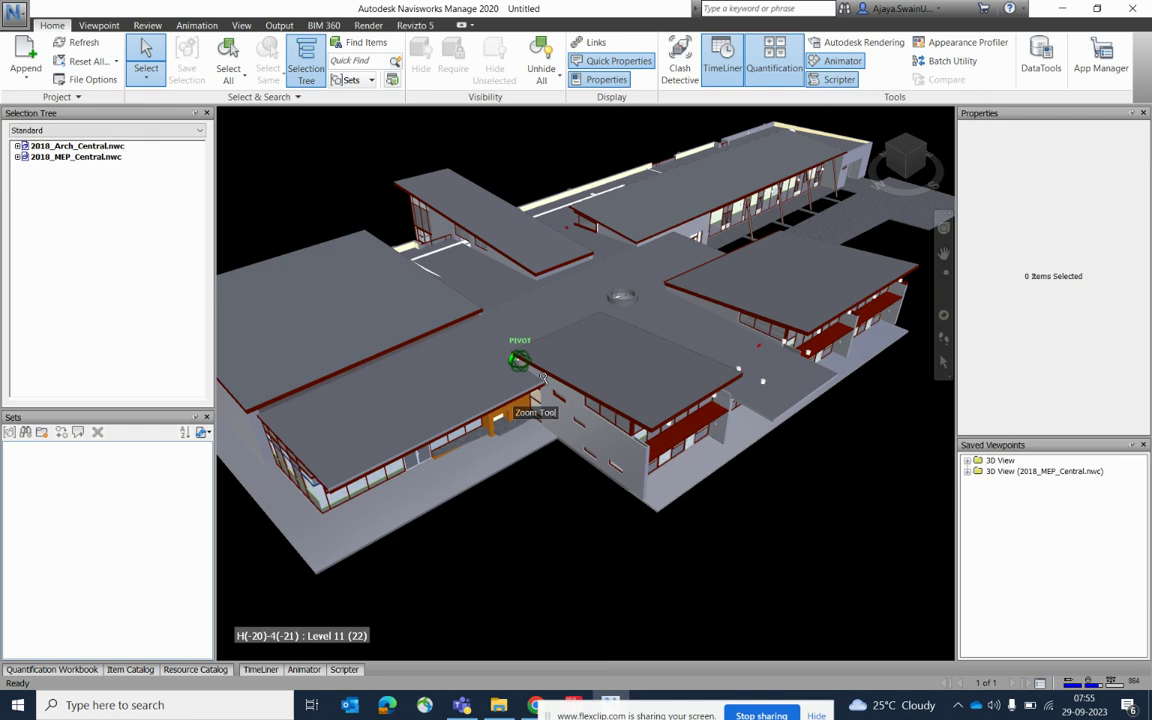
scroll(700, 316, "down", 3)
scroll(745, 222, "up", 5)
scroll(735, 225, "down", 4)
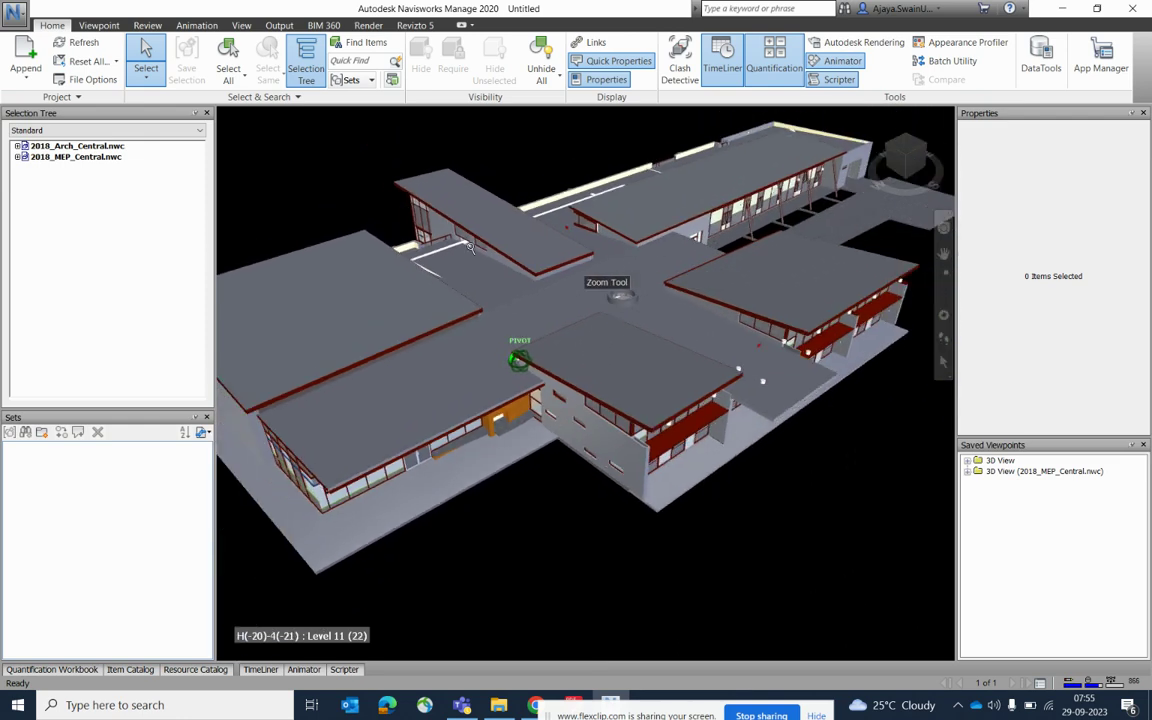
- Hide the whole 2018_Arch_Central.nwc model
left_click(65, 147)
right_click(65, 147)
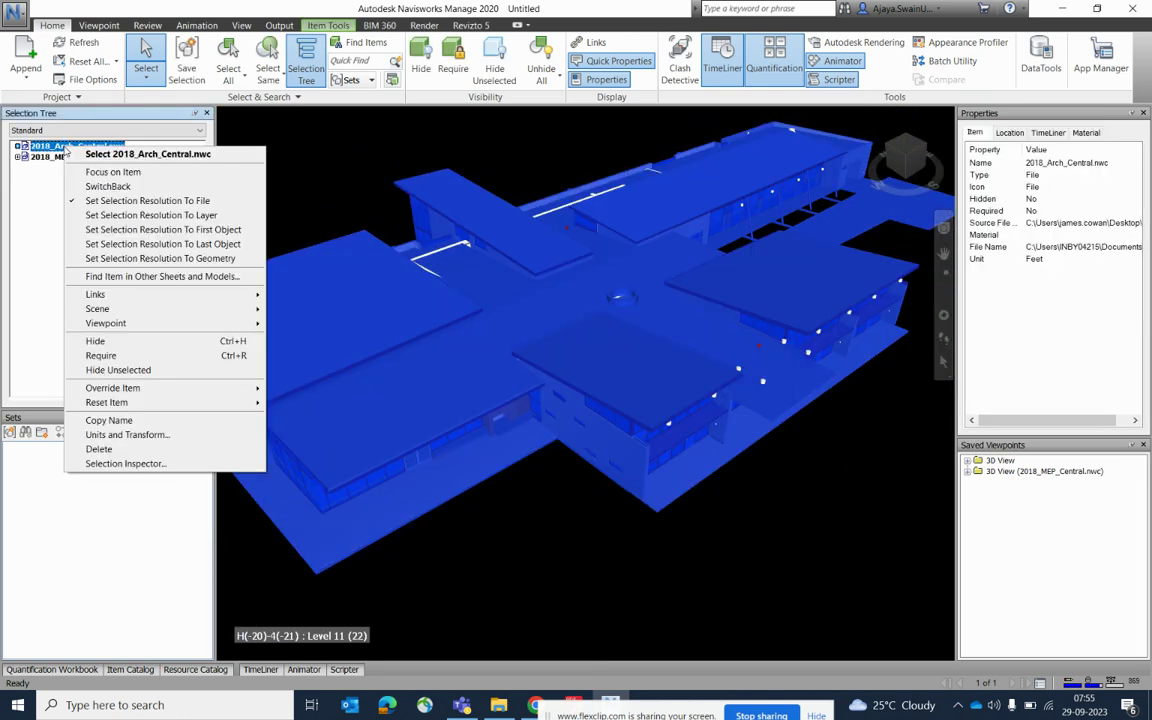
left_click(96, 342)
- Inspect the ducts, pipes and cable trays from several angles and select the 2018_MEP_Central.nwc model
middle_click_drag(390, 410, 722, 412, "shift")
middle_click_drag(566, 373, 762, 393, "shift")
middle_click_drag(578, 397, 752, 317)
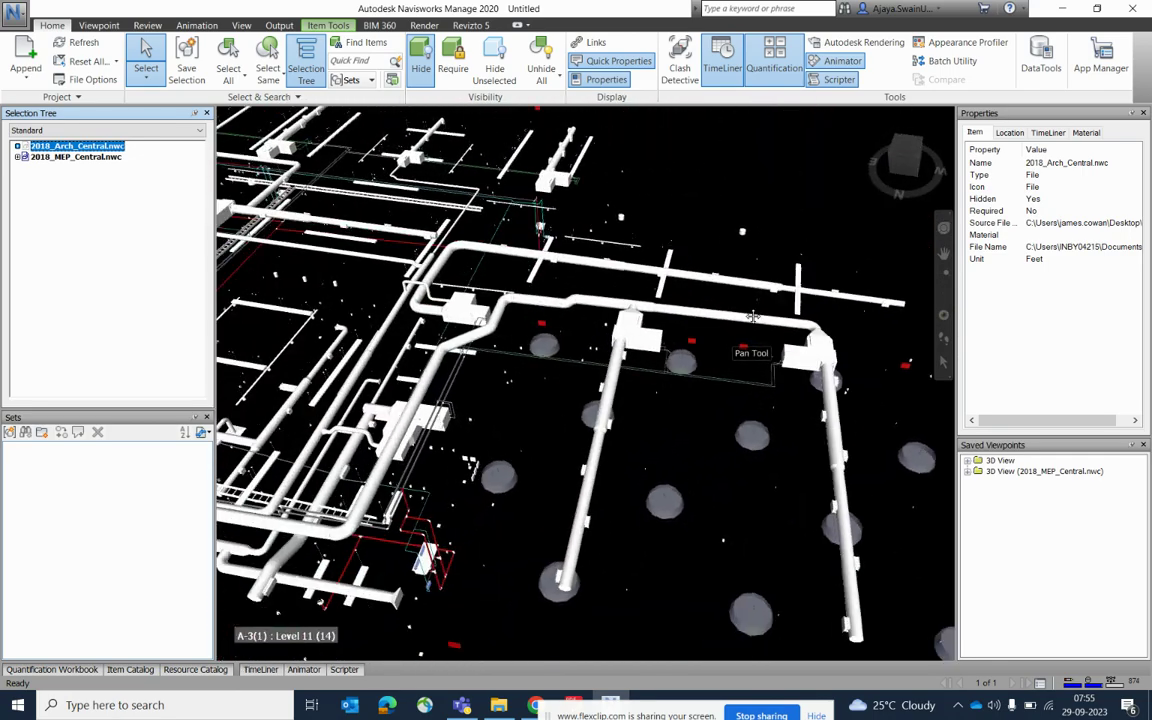
middle_click_drag(580, 375, 800, 328)
mouse_move(432, 417)
middle_mouse_down()
mouse_move(550, 422)
mouse_move(626, 380)
middle_mouse_up()
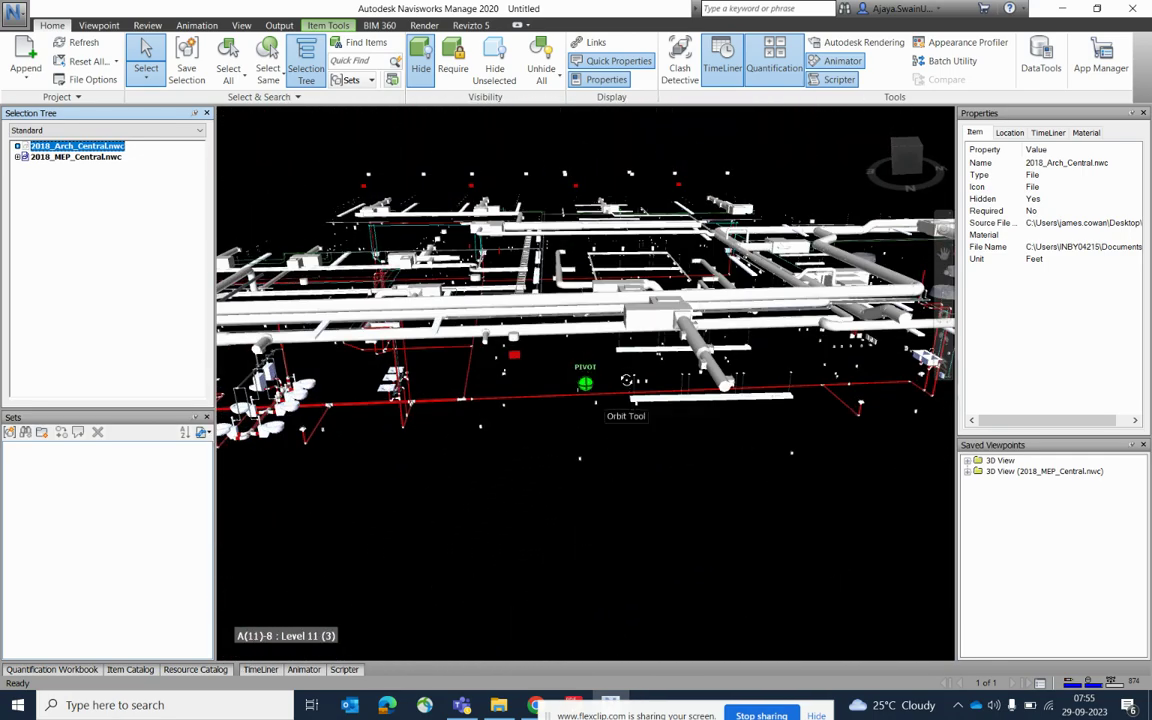
scroll(432, 383, "up", 10)
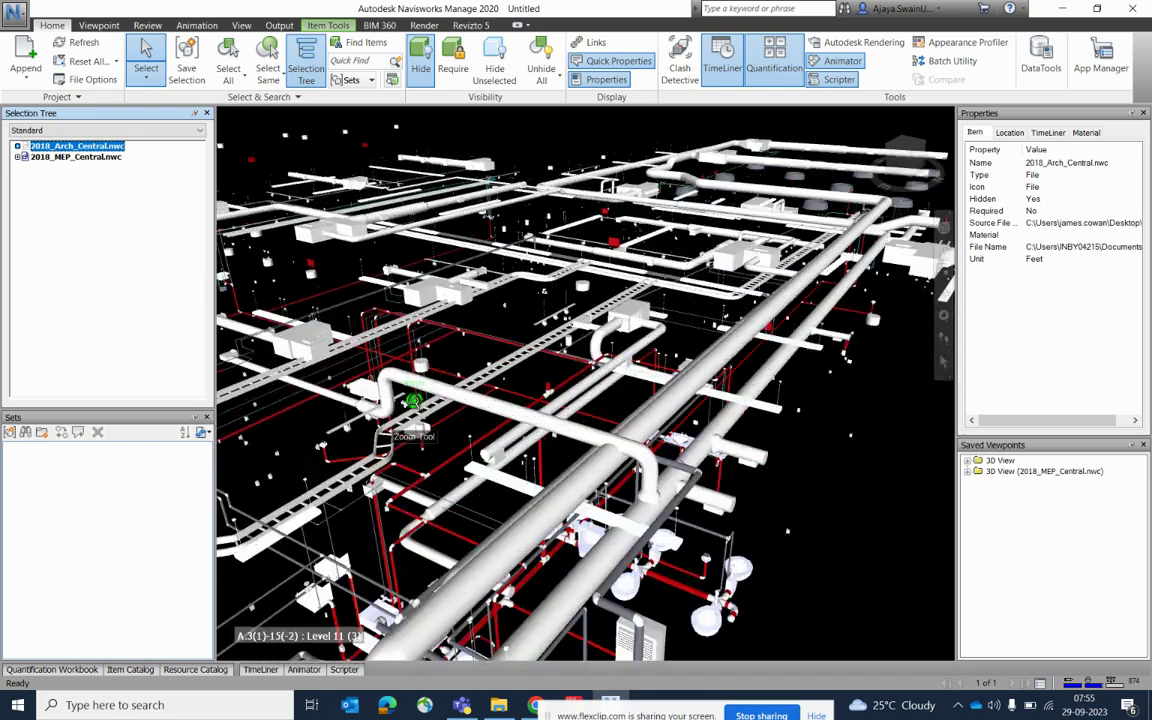
scroll(525, 392, "down", 10)
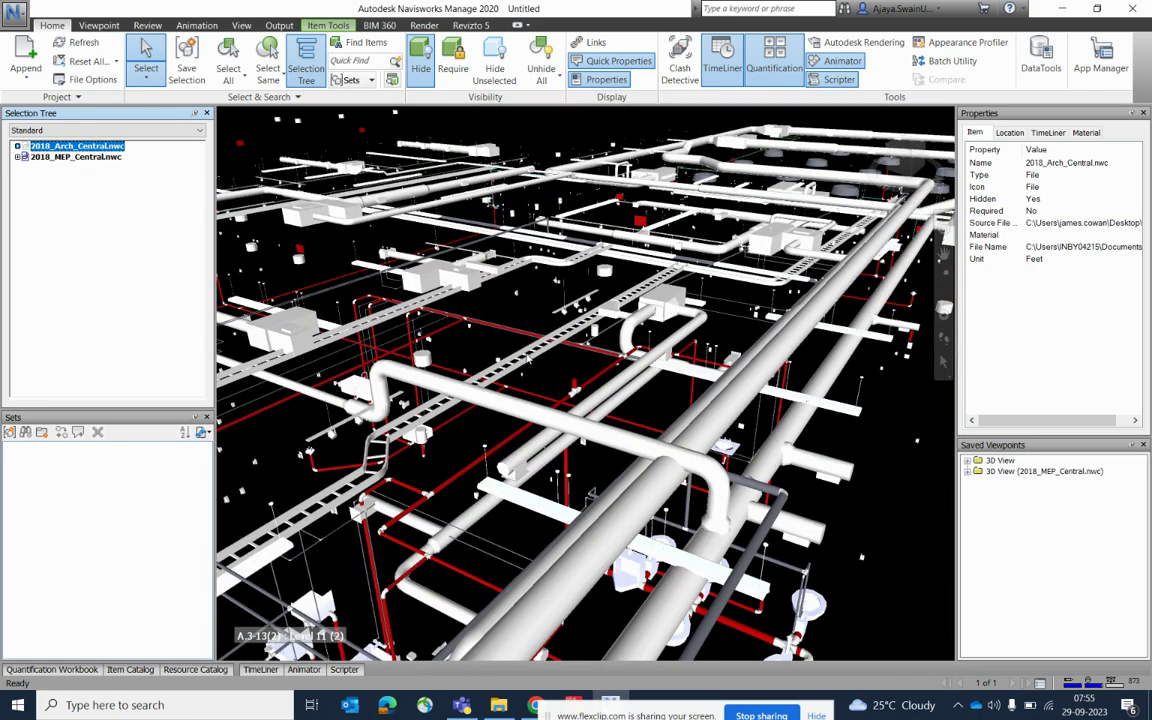
left_click(530, 356)
scroll(530, 356, "down", 2)
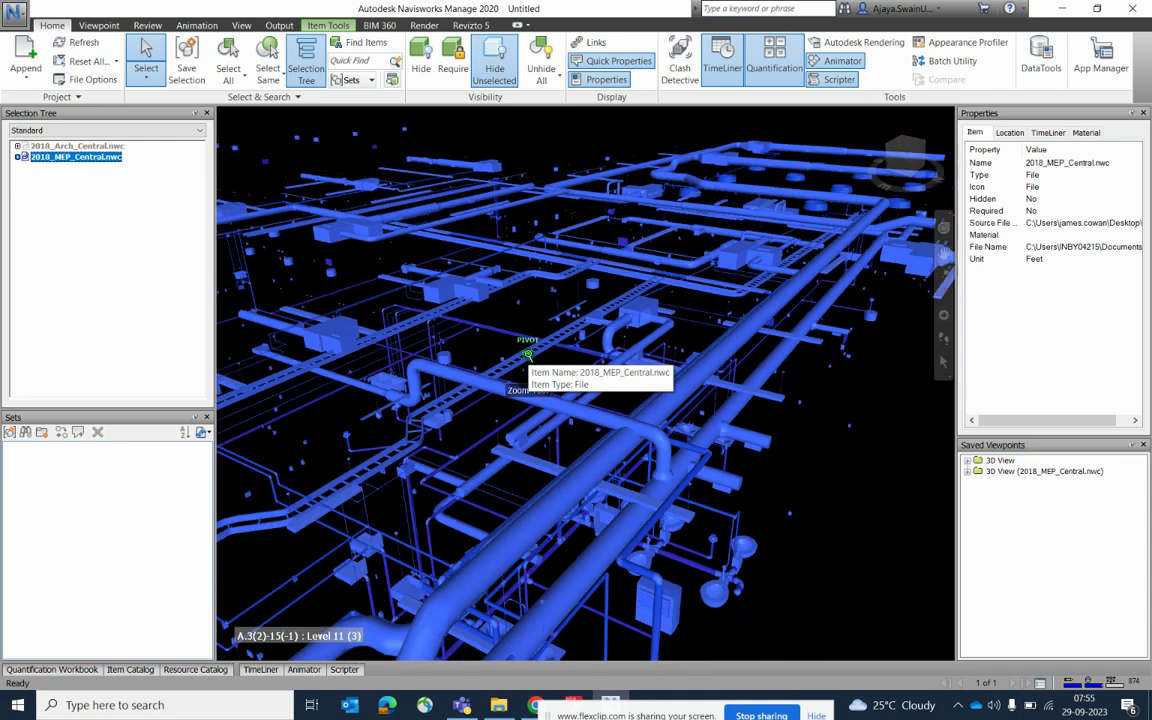
- Import the search sets from Revit MEP Search Sets.xml in the Standards > Search Sets > MEP folder
left_click(204, 432)
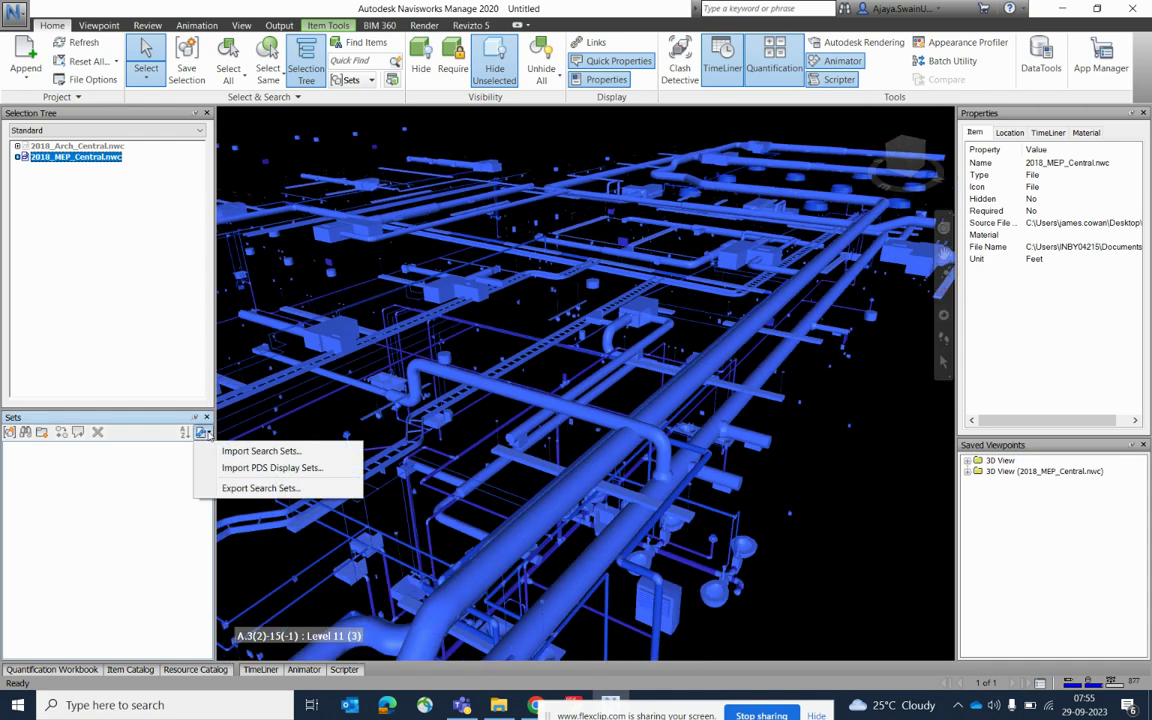
left_click(256, 452)
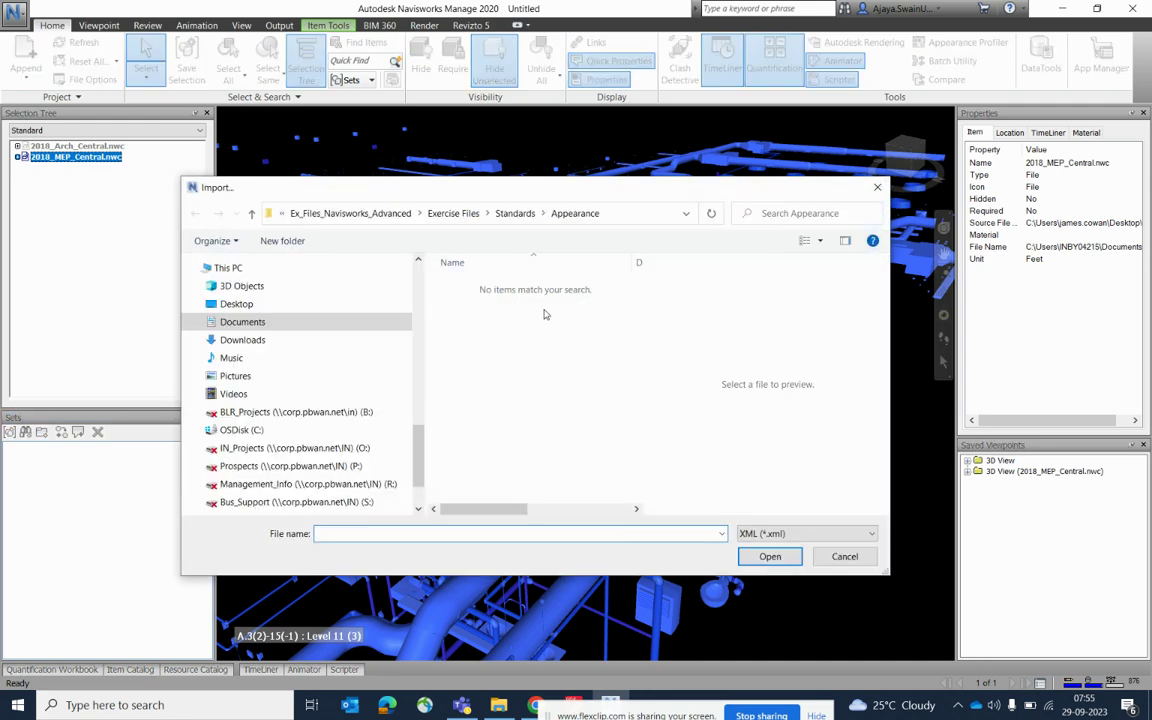
left_click(513, 213)
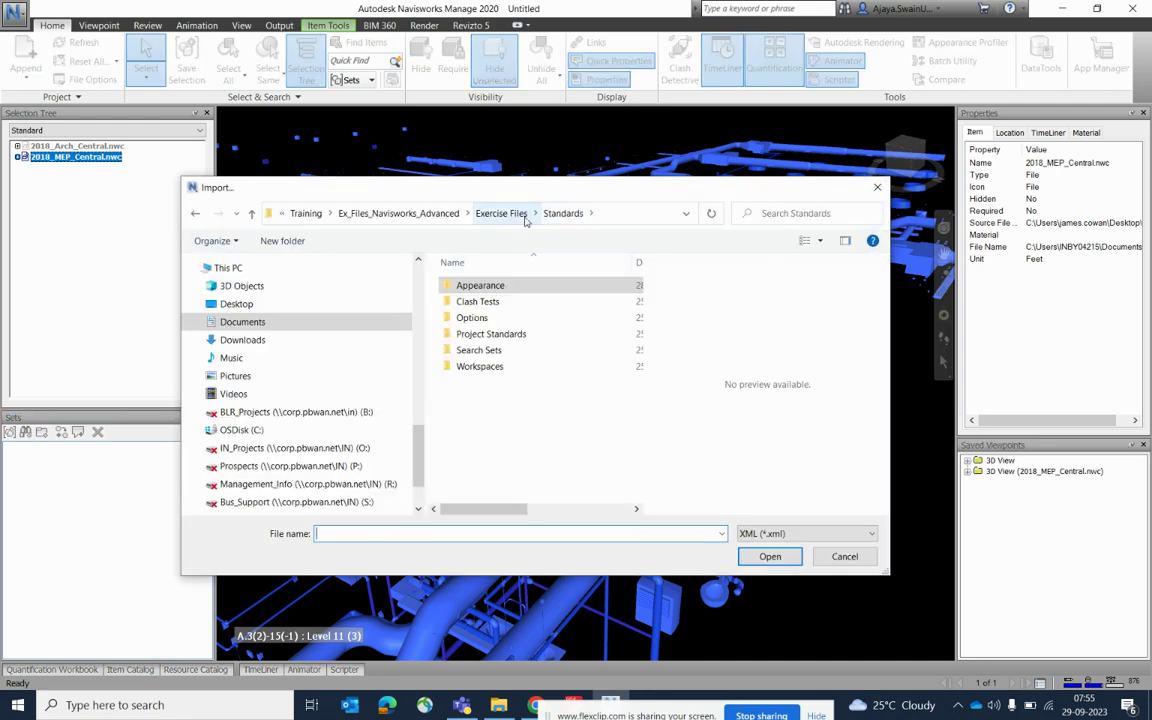
double_click(480, 350)
left_click(466, 303)
double_click(466, 304)
left_click(500, 286)
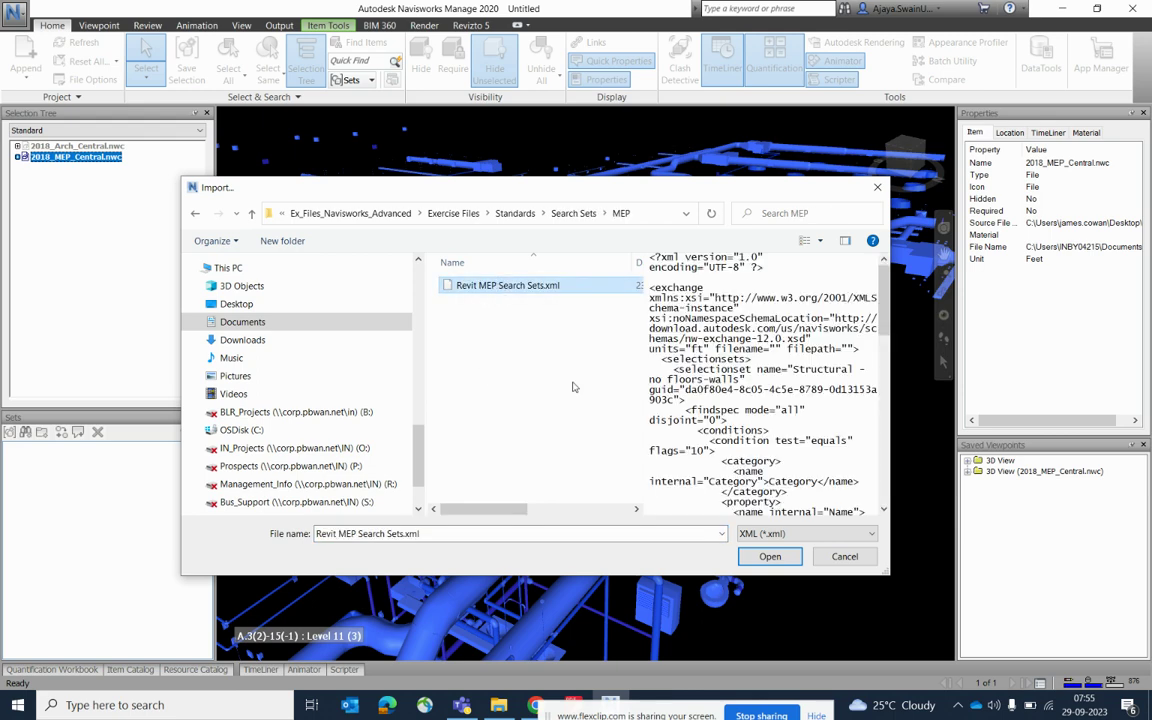
left_click(769, 557)
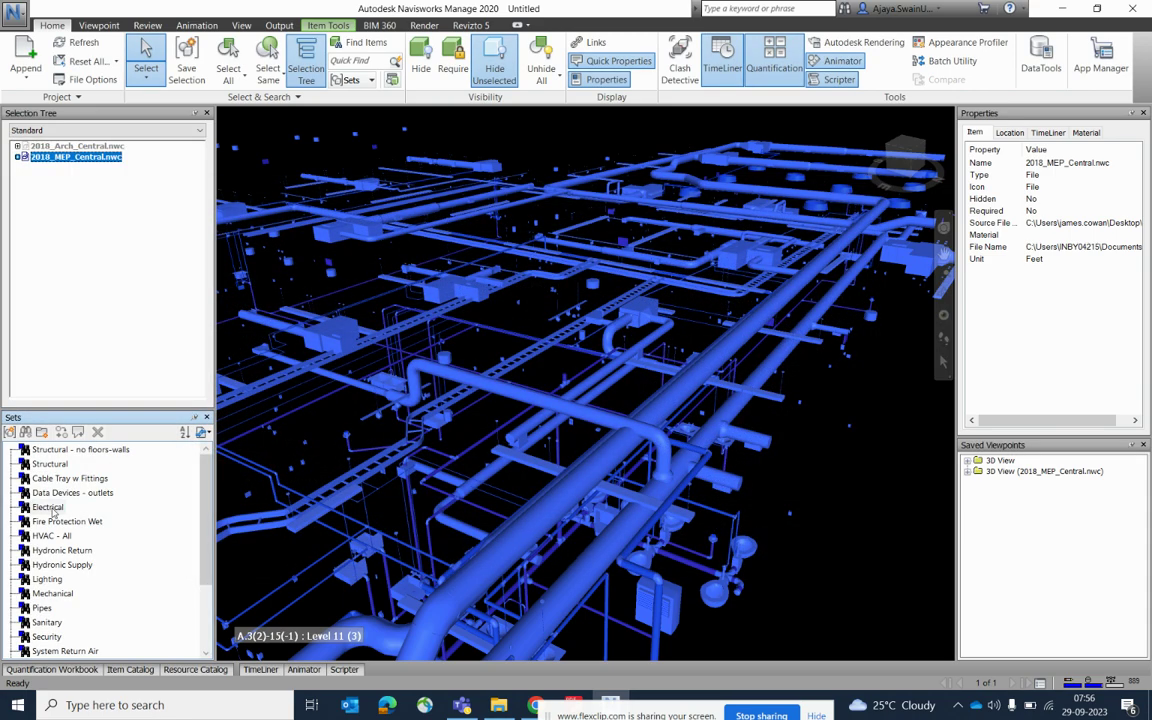
- Select the model items of the Electrical search set
left_click(52, 508)
scroll(66, 466, "down", 3)
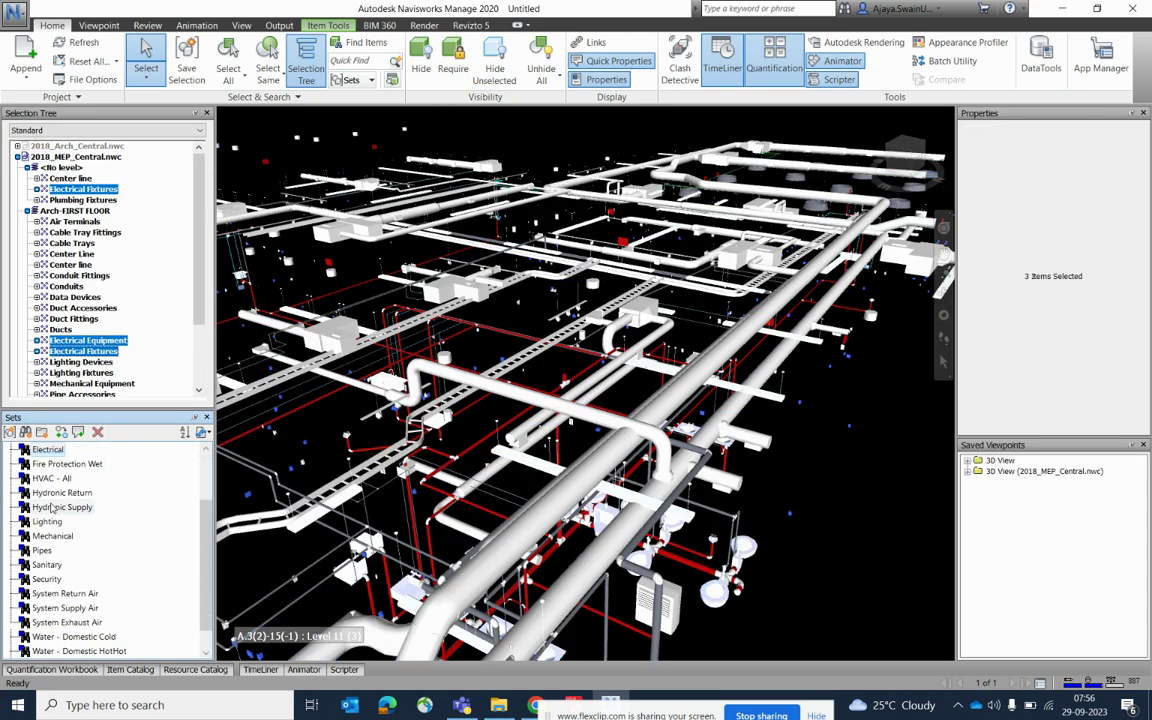
scroll(56, 512, "up", 3)
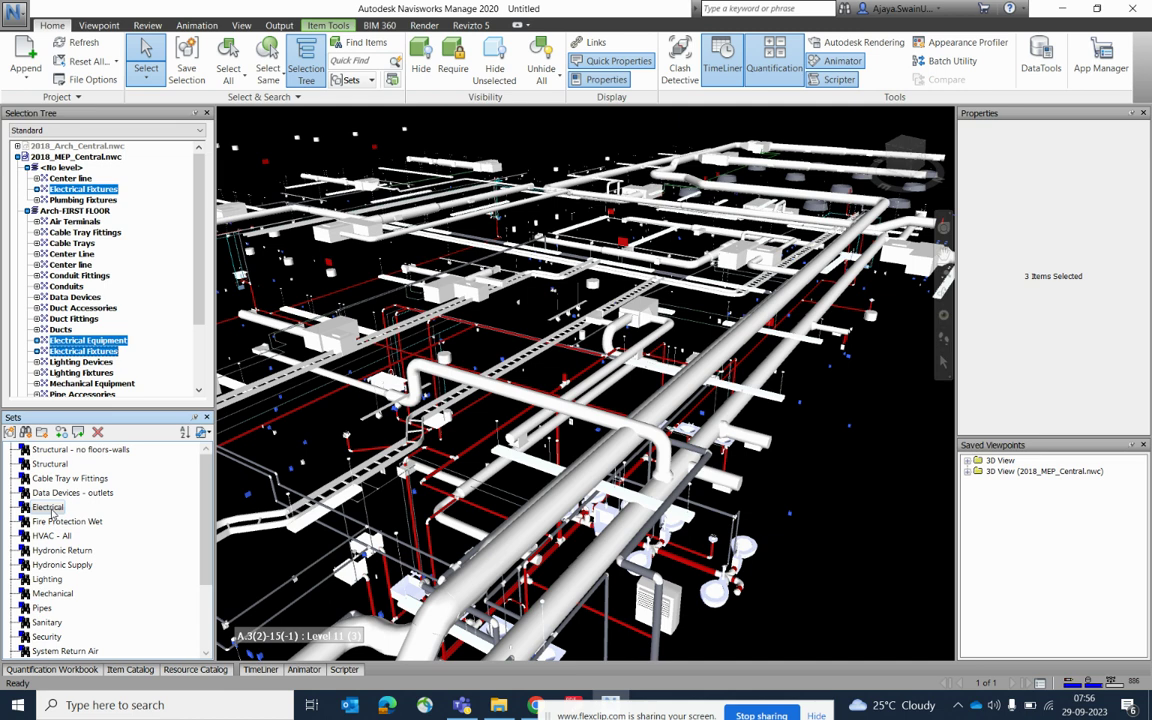
right_click(52, 510)
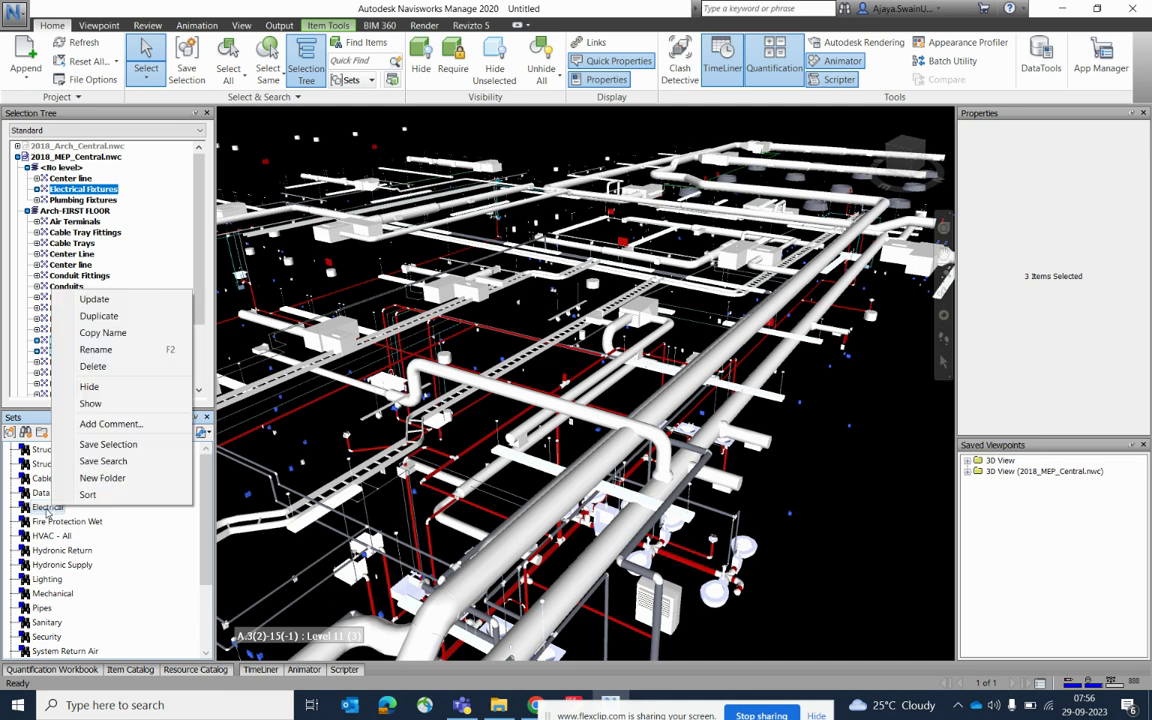
left_click(47, 513)
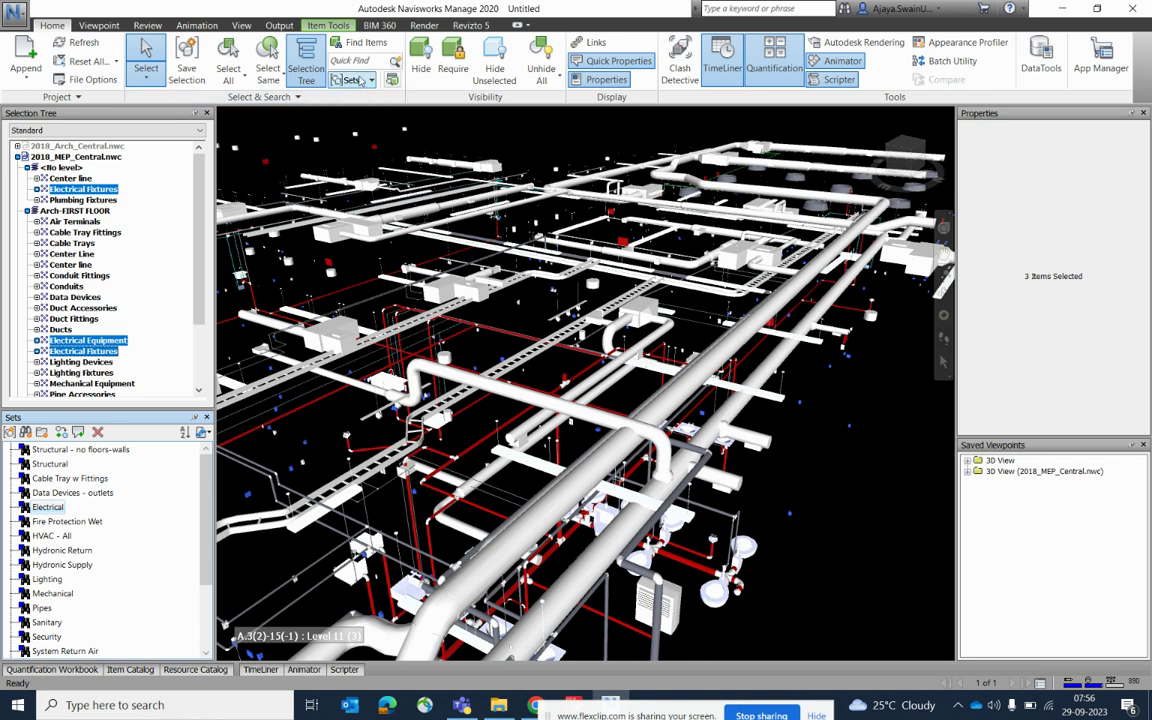
- Review the Electrical set's criteria in Find Items, expand 2018_MEP_Central.nwc and select its Arch-FIRST FLOOR level
left_click(340, 43)
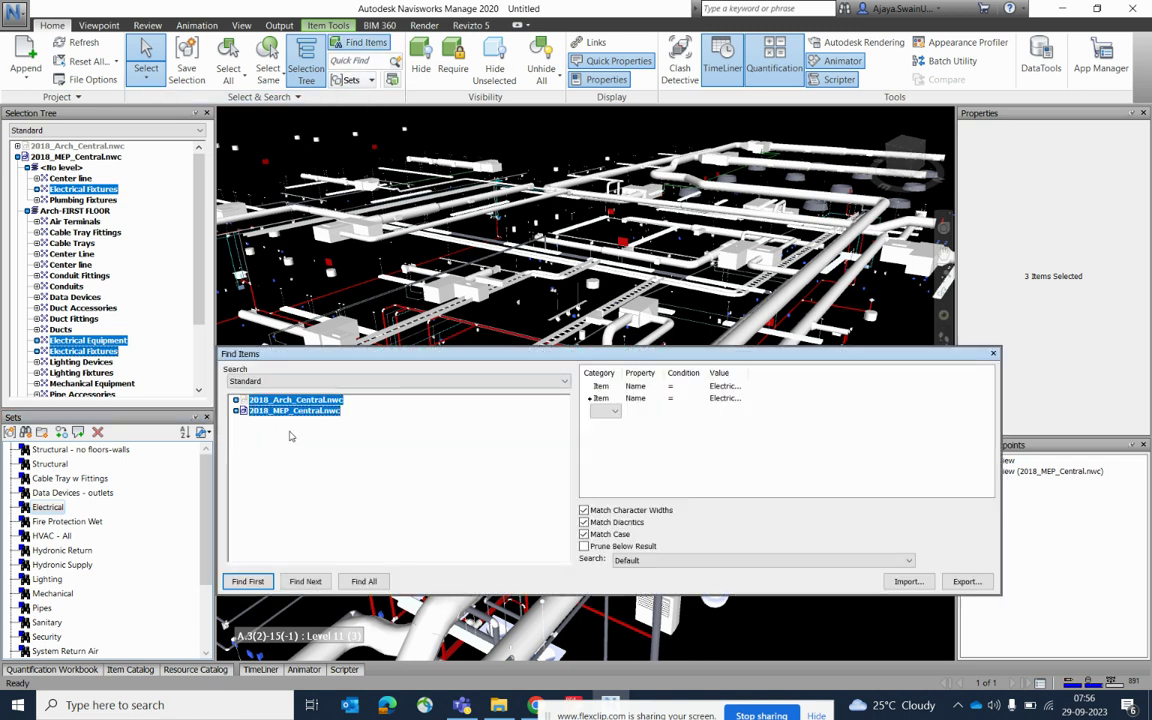
left_click(236, 411)
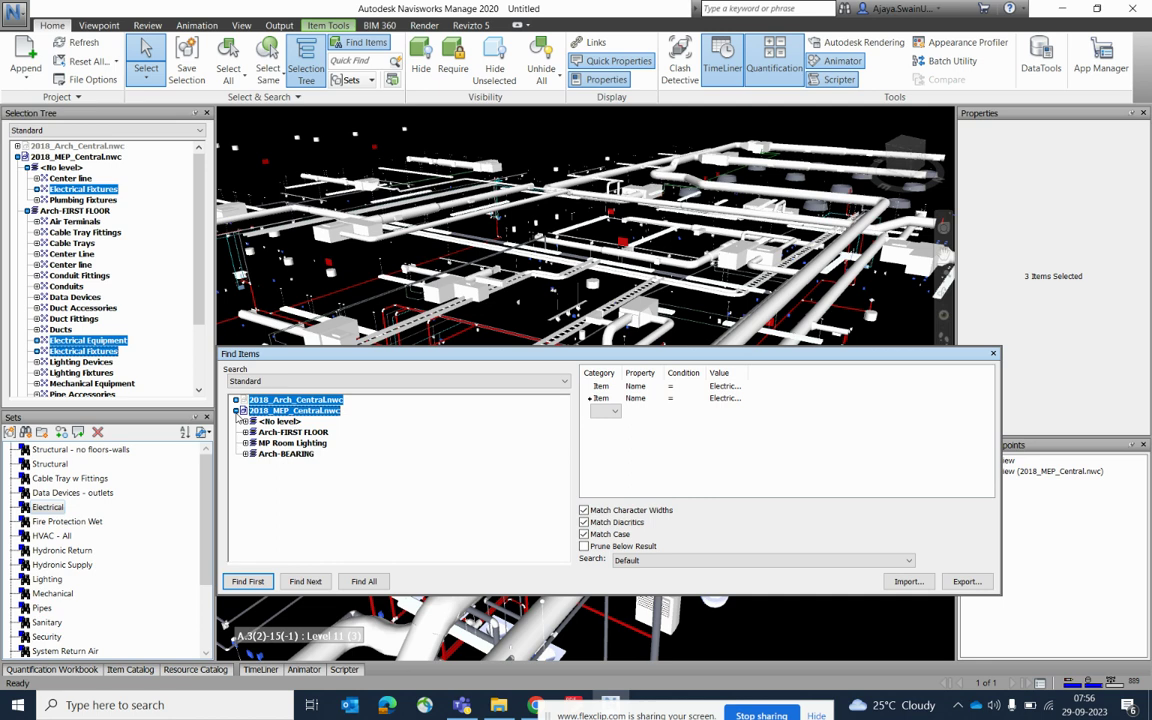
left_click(280, 434)
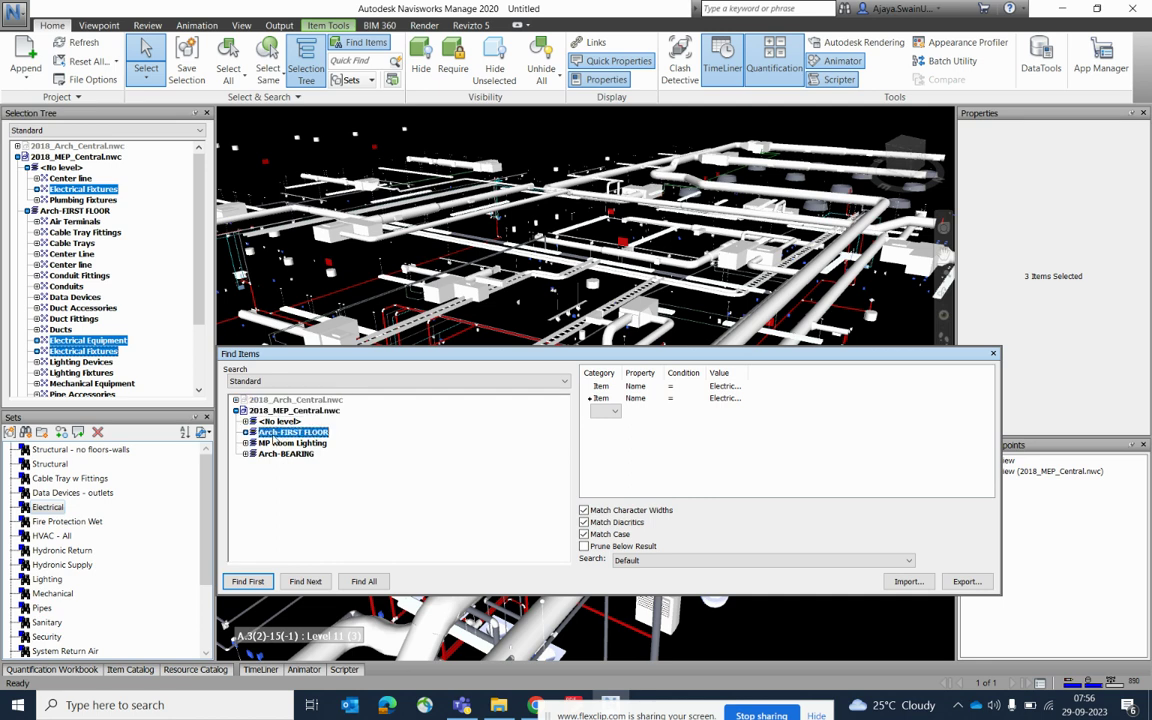
left_click(993, 355)
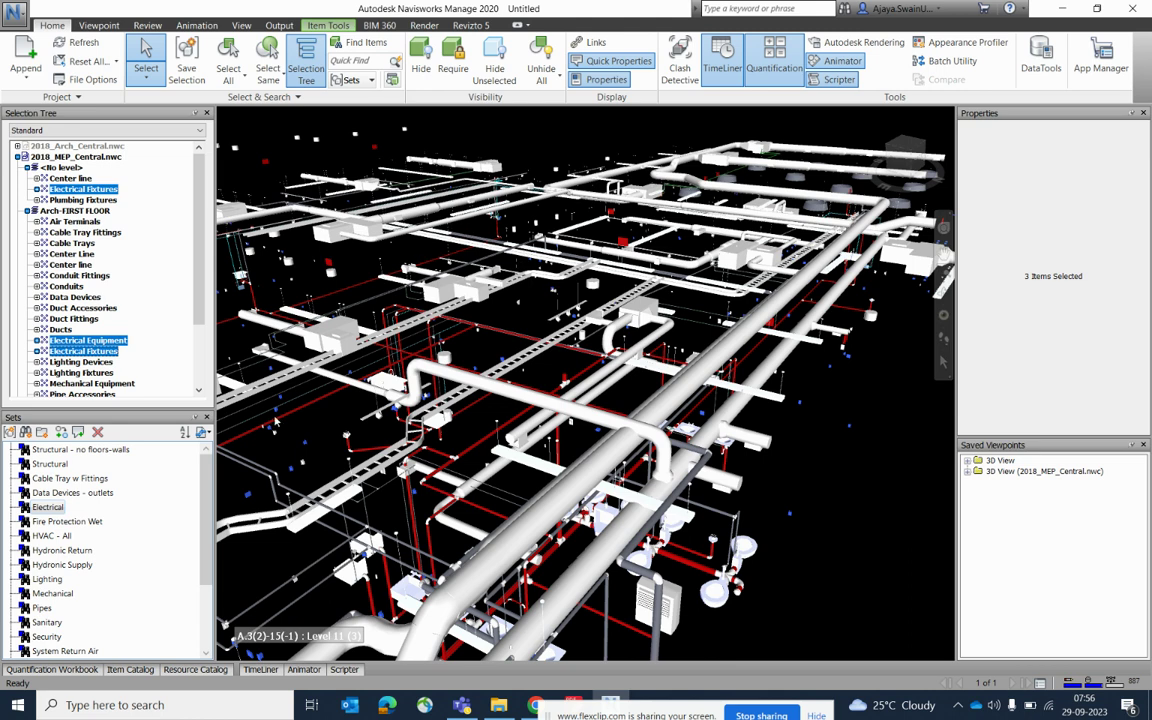
- Override the color of the electrical equipment and fixtures in the Electrical search set
right_click(47, 508)
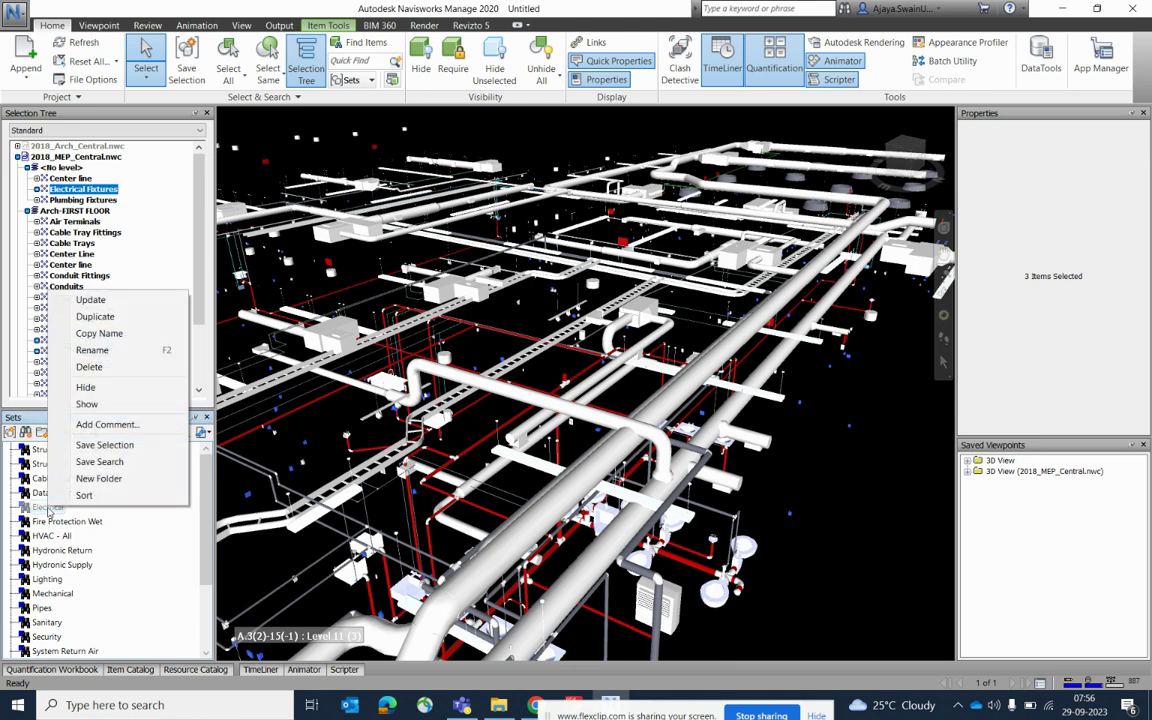
left_click(47, 508)
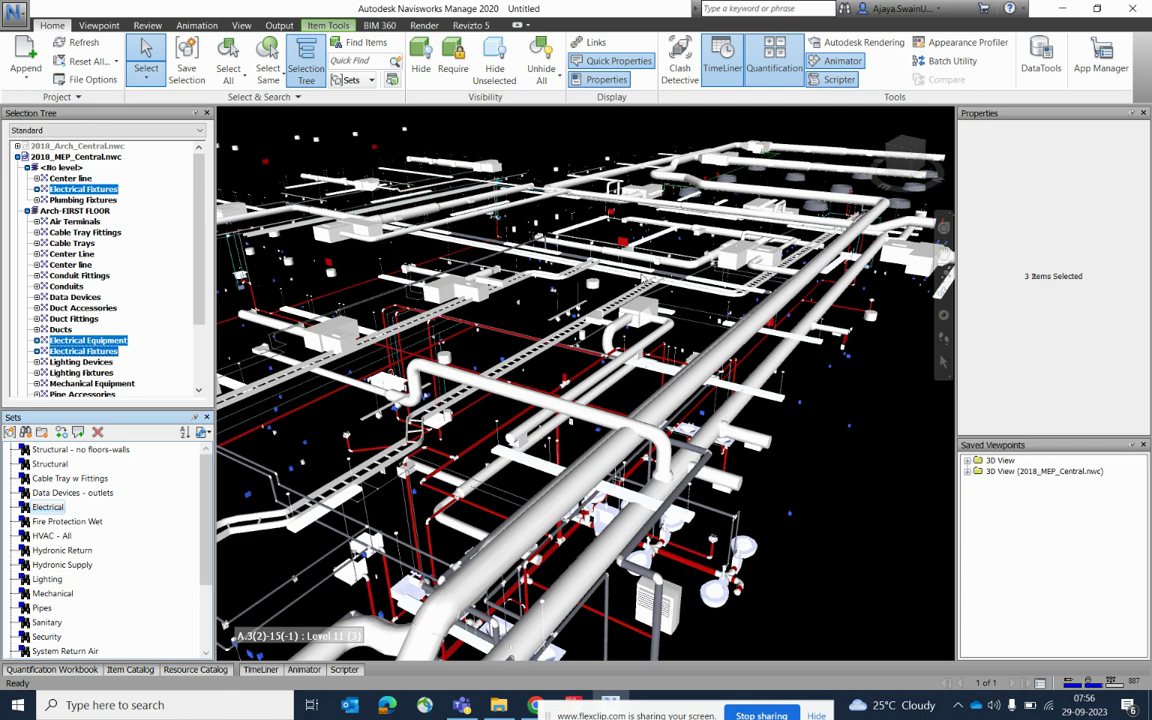
scroll(646, 279, "down", 4)
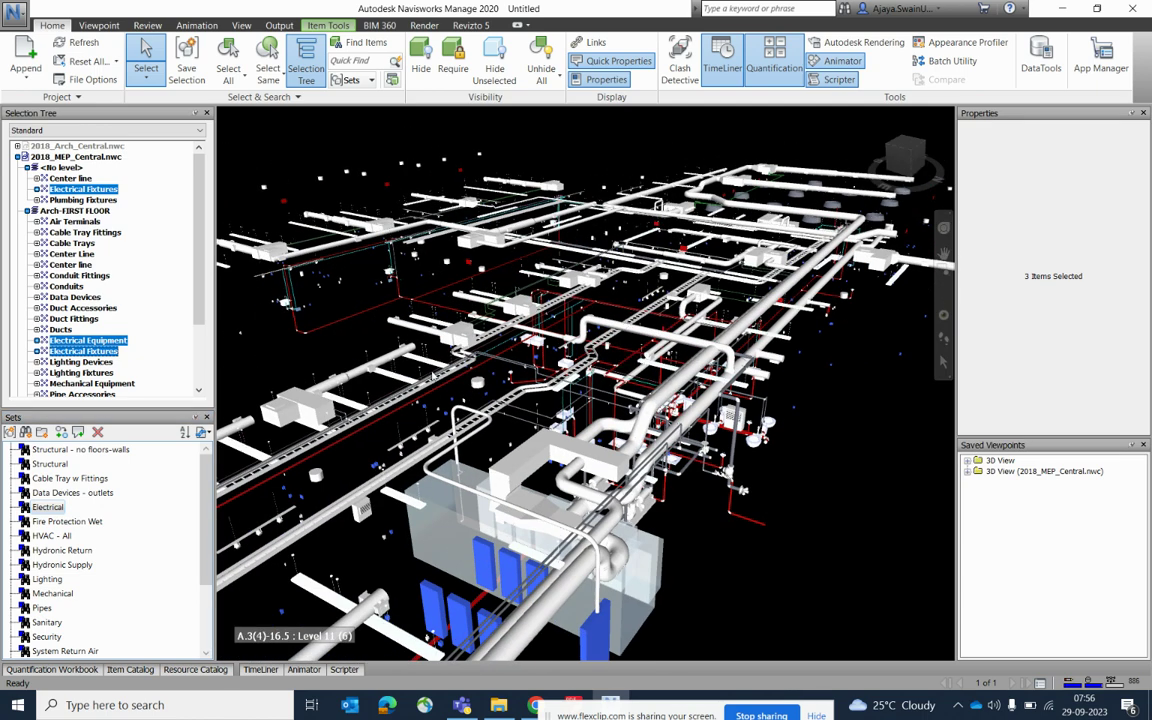
right_click(83, 342)
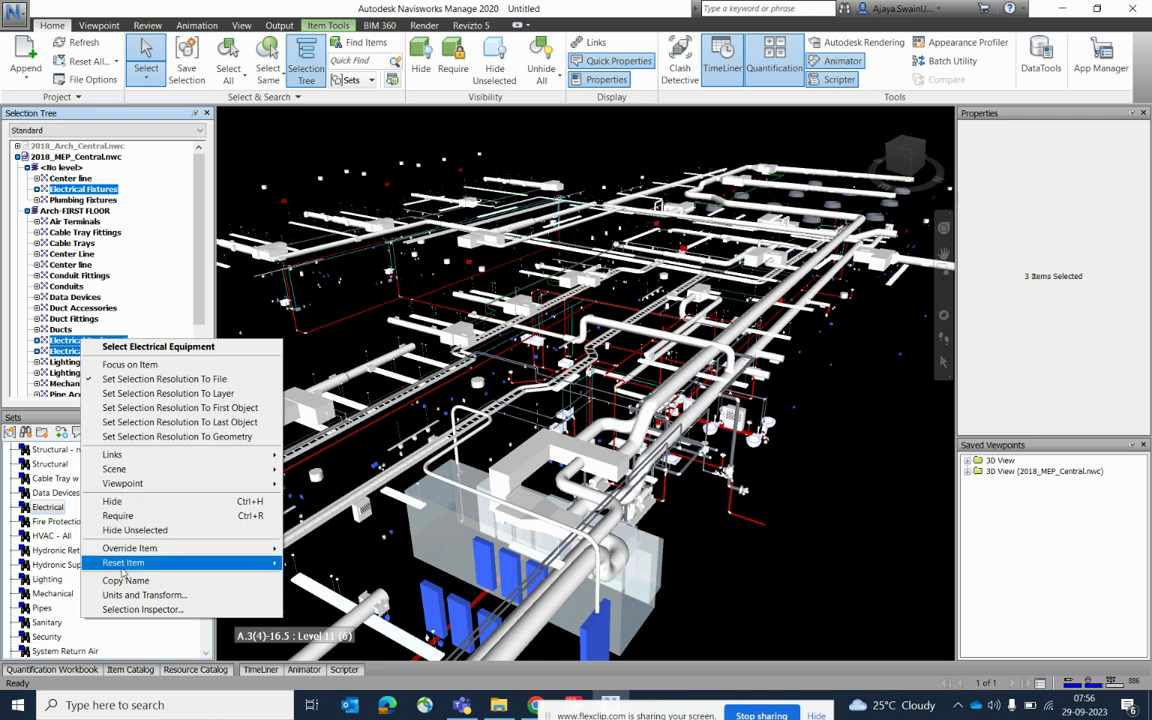
mouse_move(140, 548)
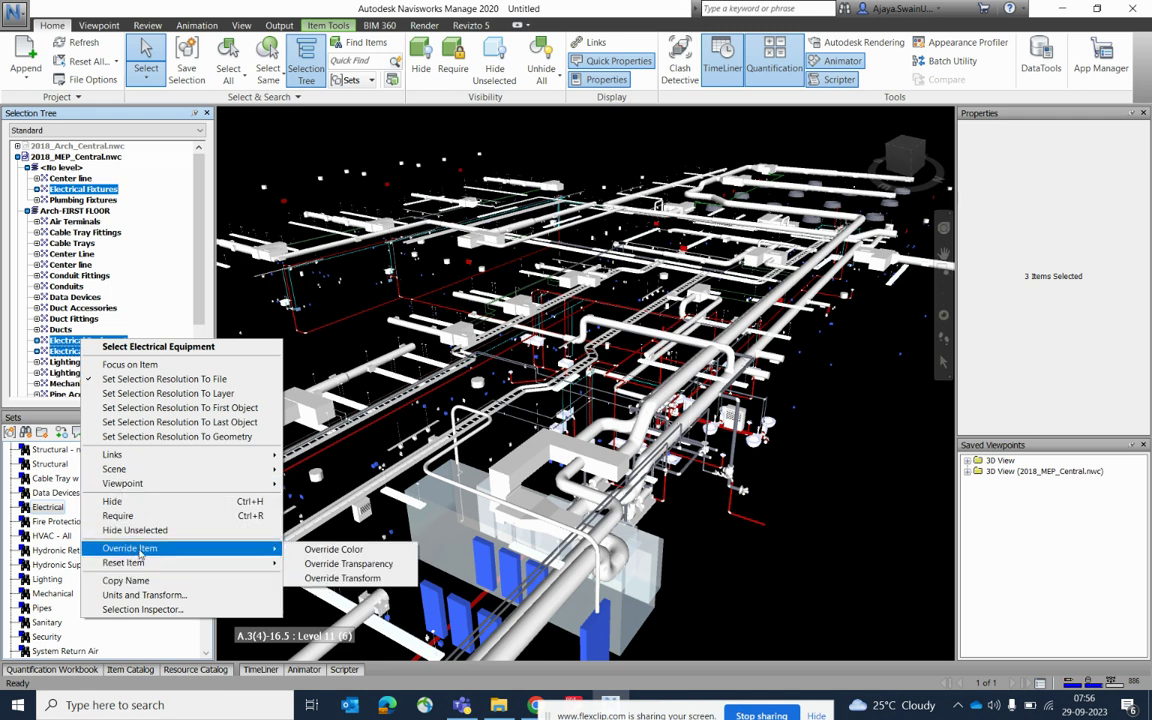
left_click(343, 558)
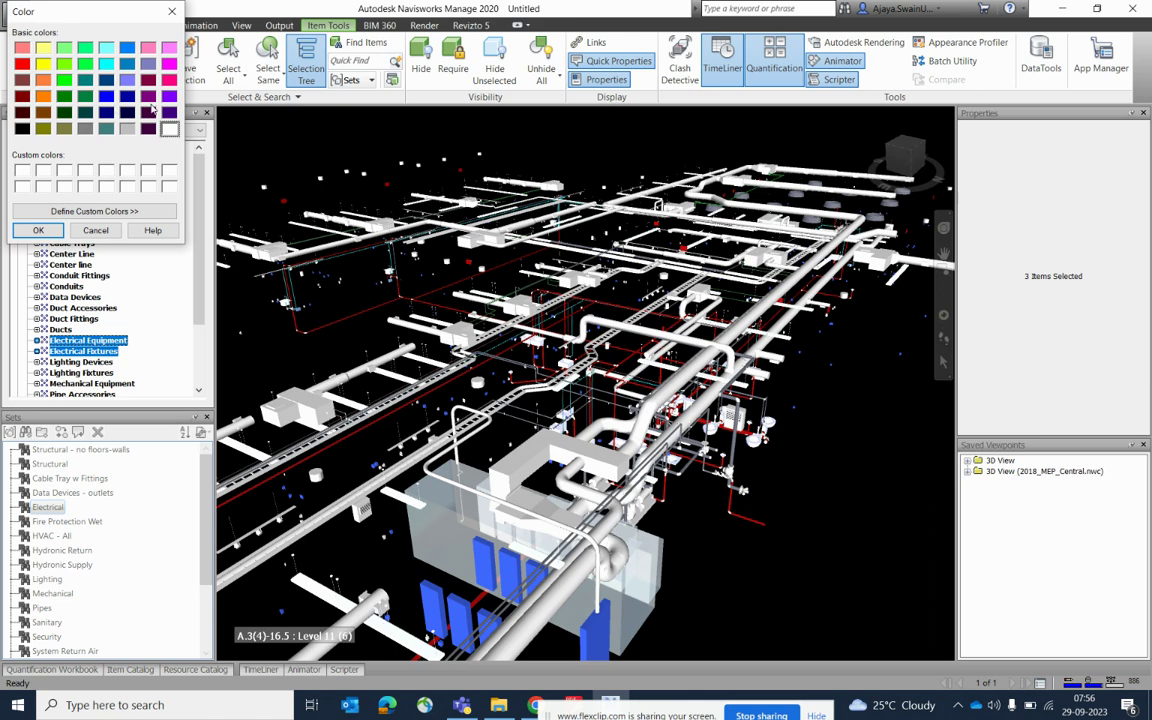
left_click(38, 231)
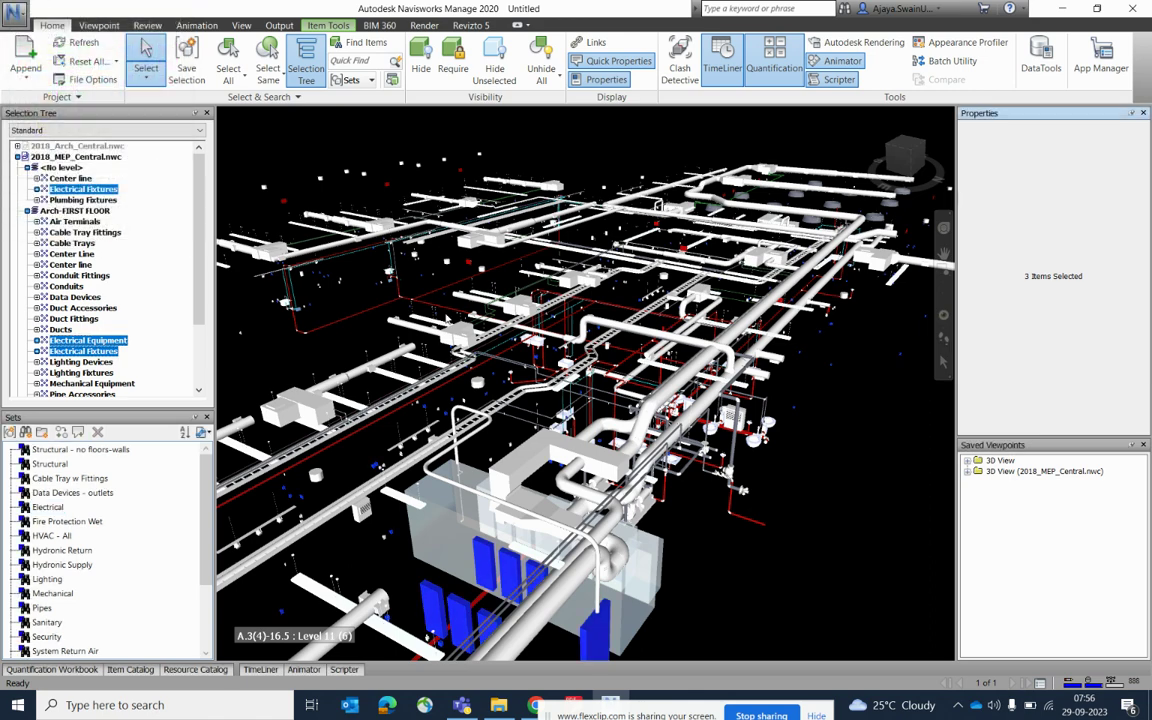
scroll(452, 435, "up", 5)
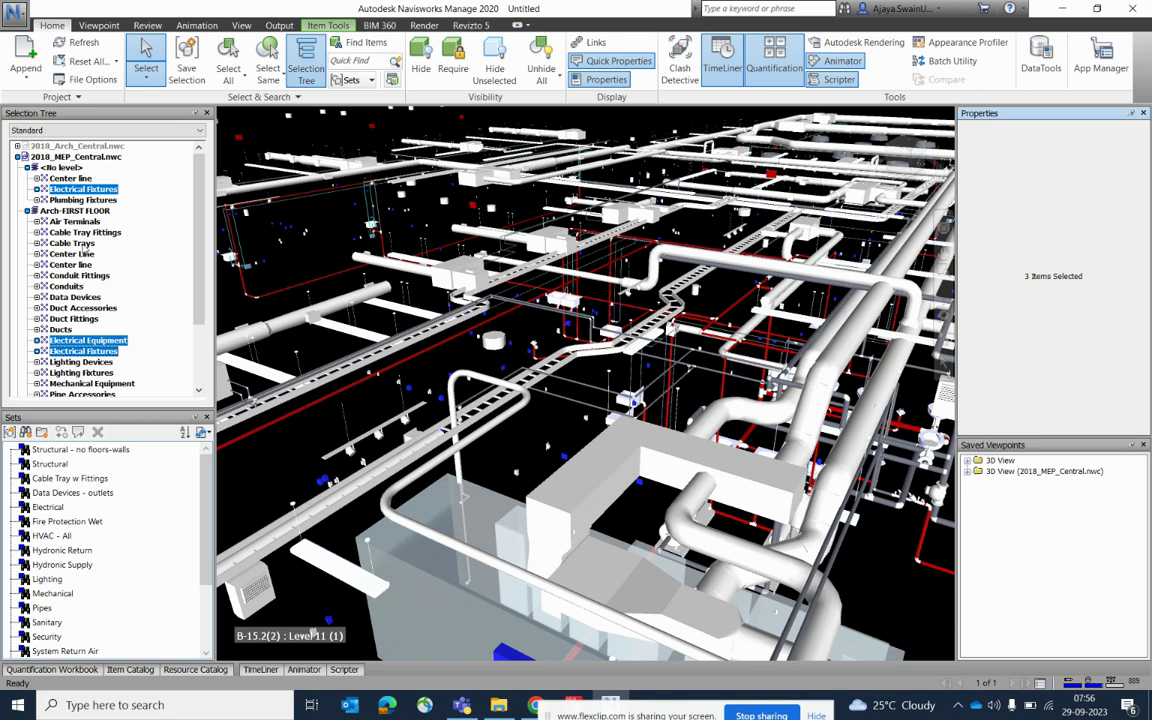
- Override the color of the Arch-FIRST FLOOR cable trays and cable tray fittings to deep pink
left_click(86, 232)
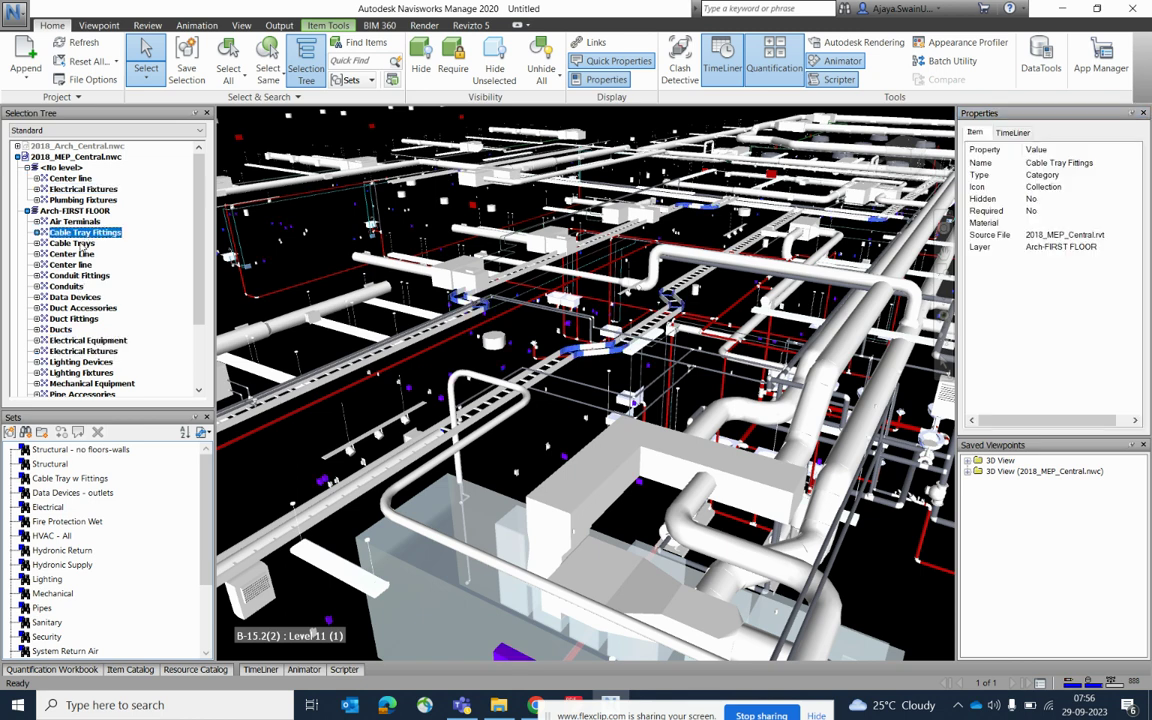
left_click(71, 243, "ctrl")
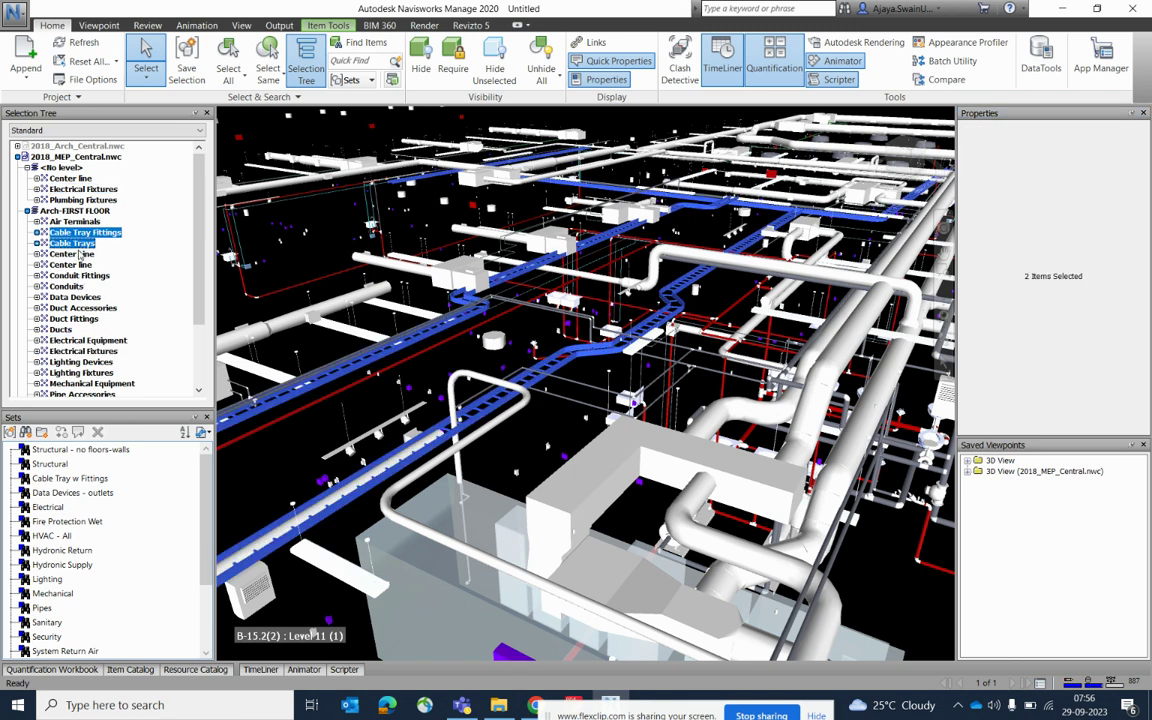
right_click(80, 246)
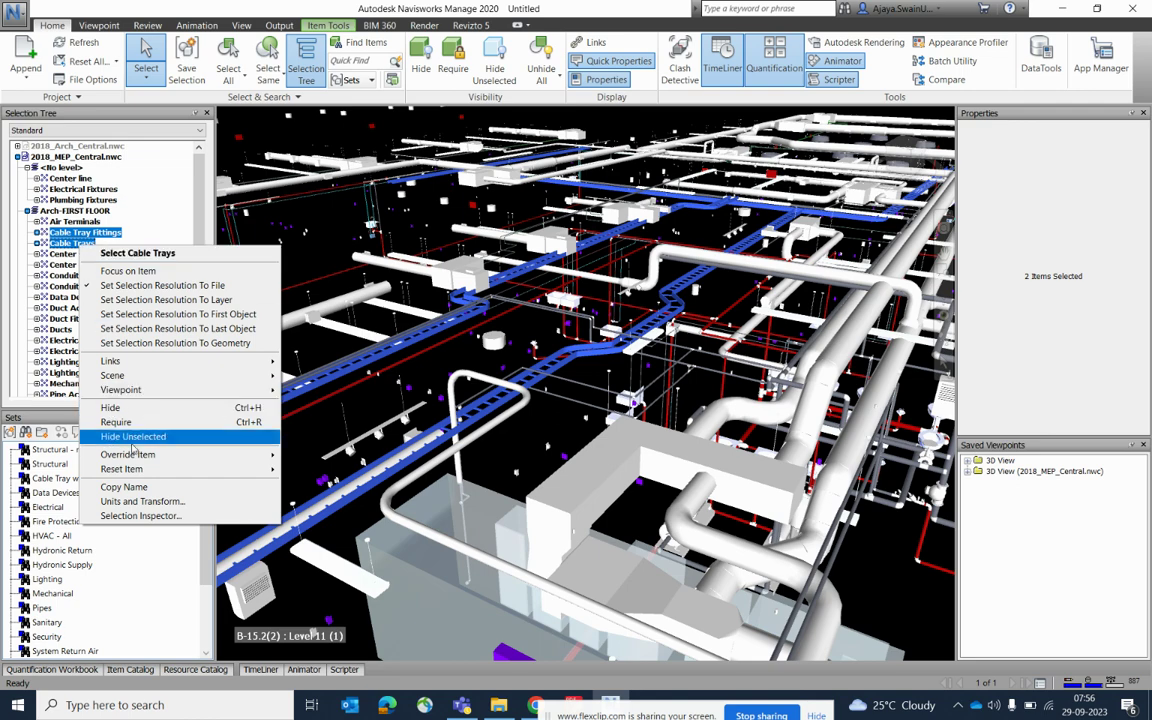
mouse_move(131, 456)
left_click(320, 456)
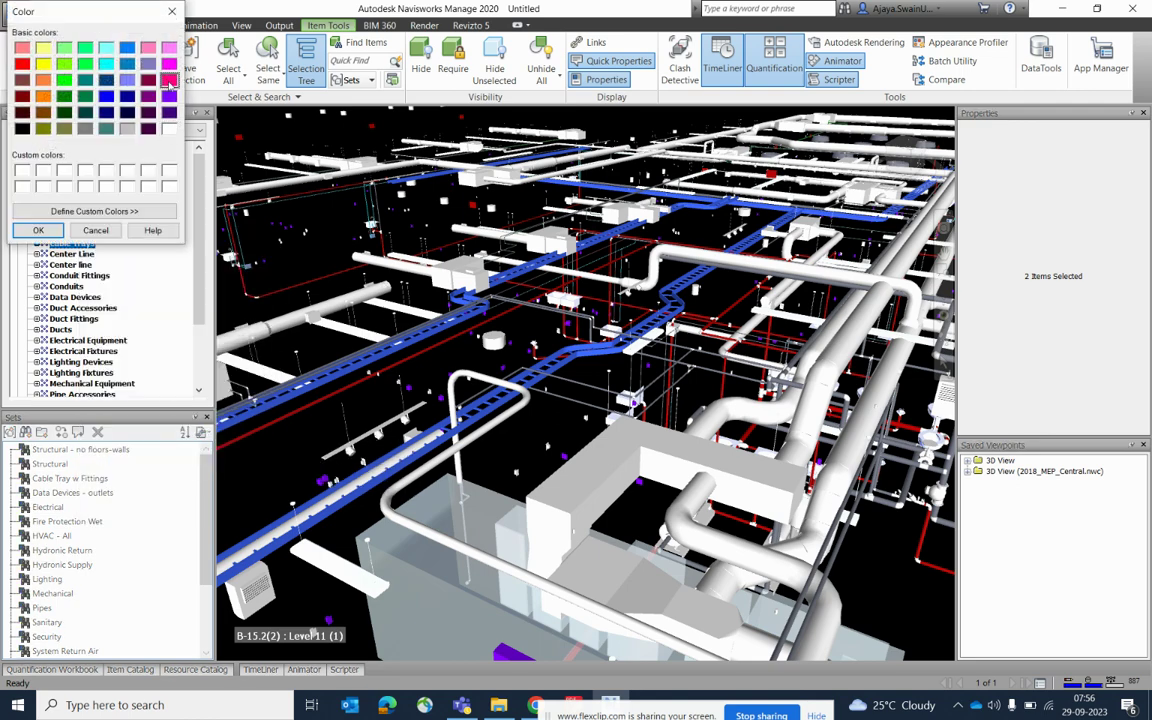
left_click(40, 231)
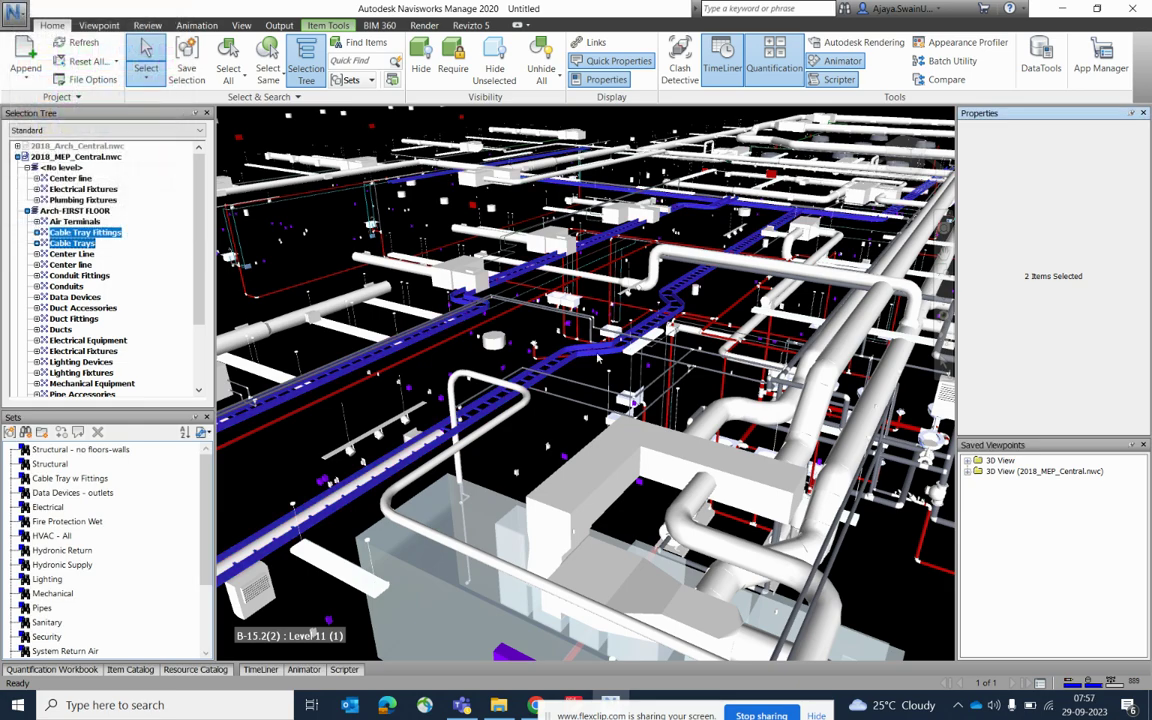
left_click(593, 401)
scroll(572, 385, "up", 8)
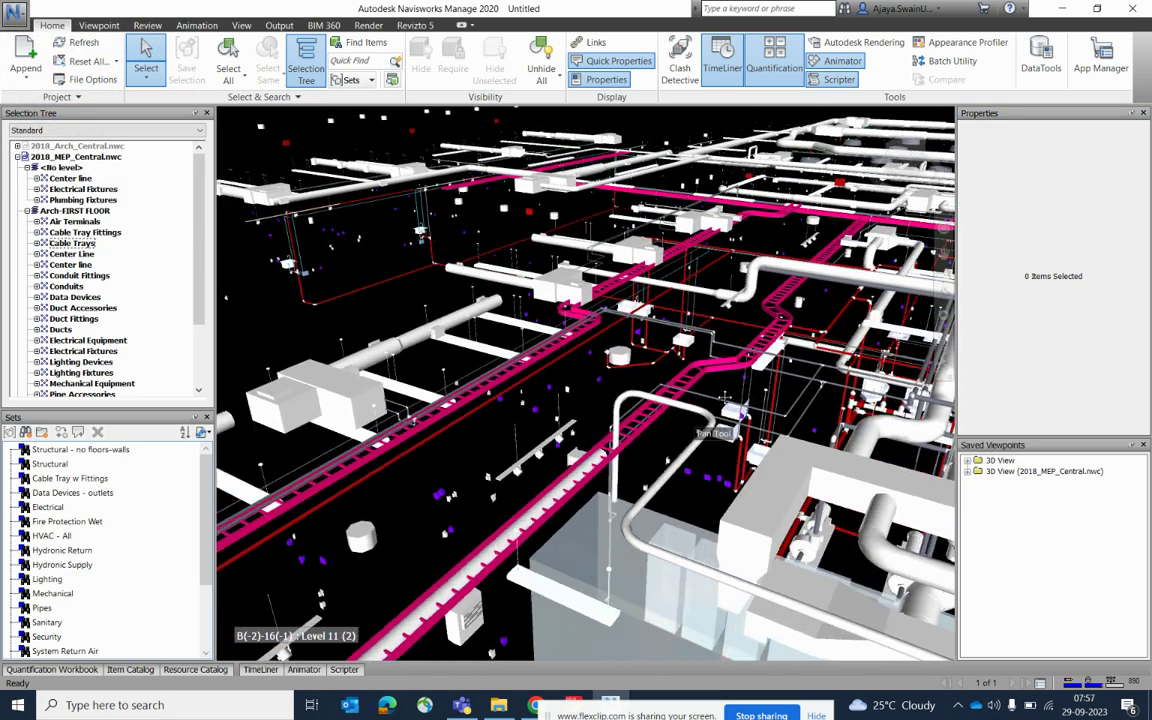
scroll(600, 340, "down", 6)
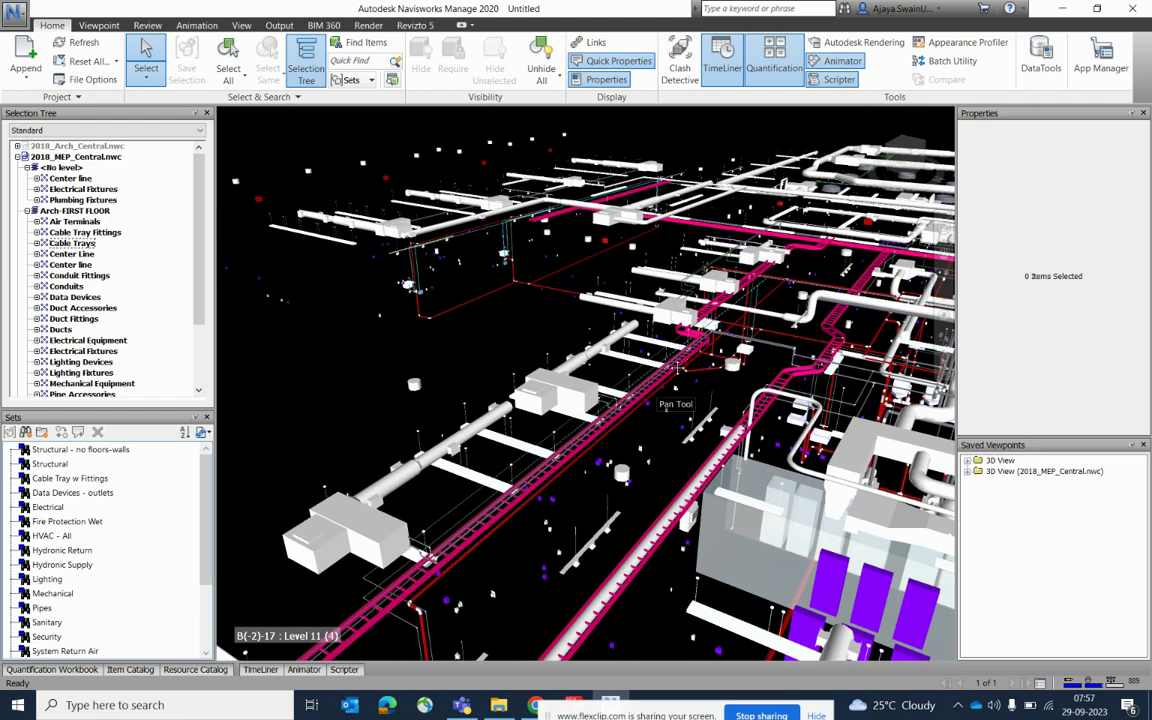
- Override the color of the Arch-FIRST FLOOR ducts to blue
left_click(60, 330)
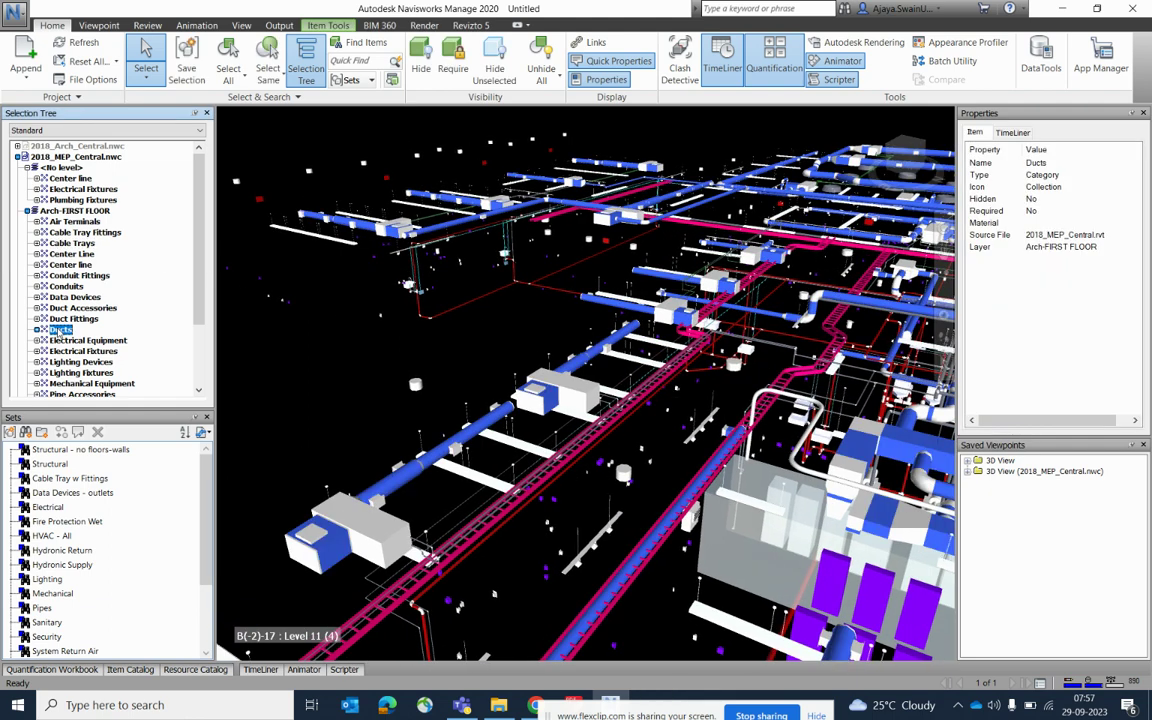
right_click(60, 332)
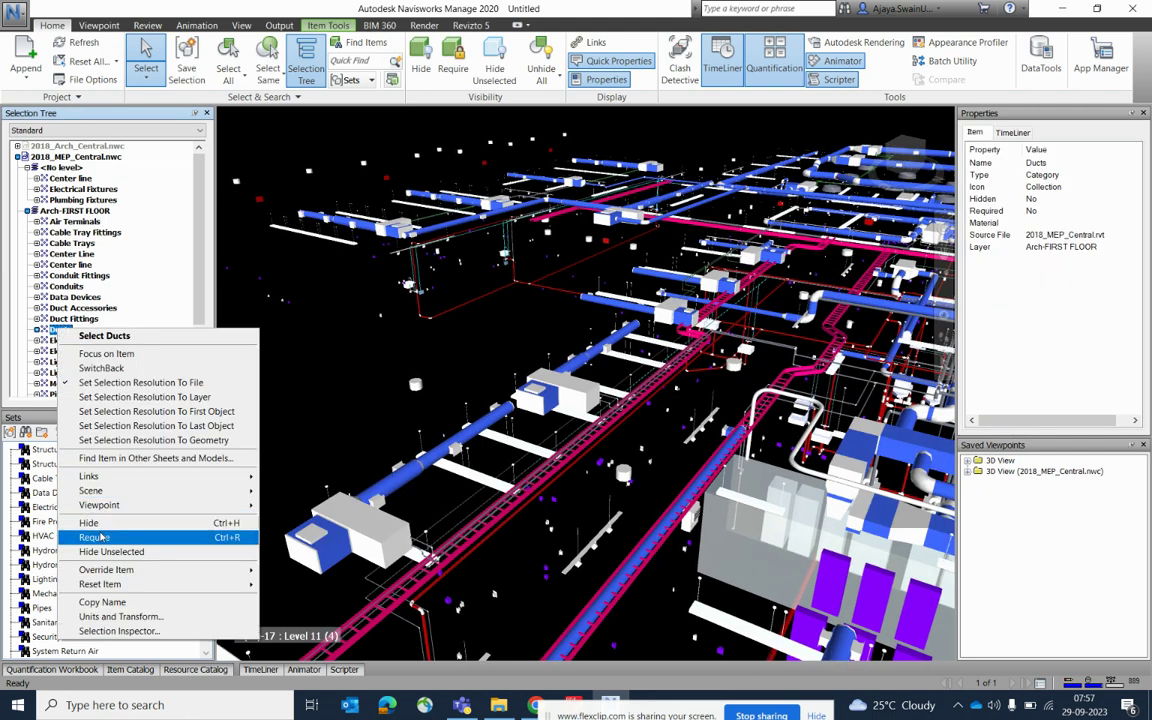
mouse_move(180, 572)
left_click(305, 571)
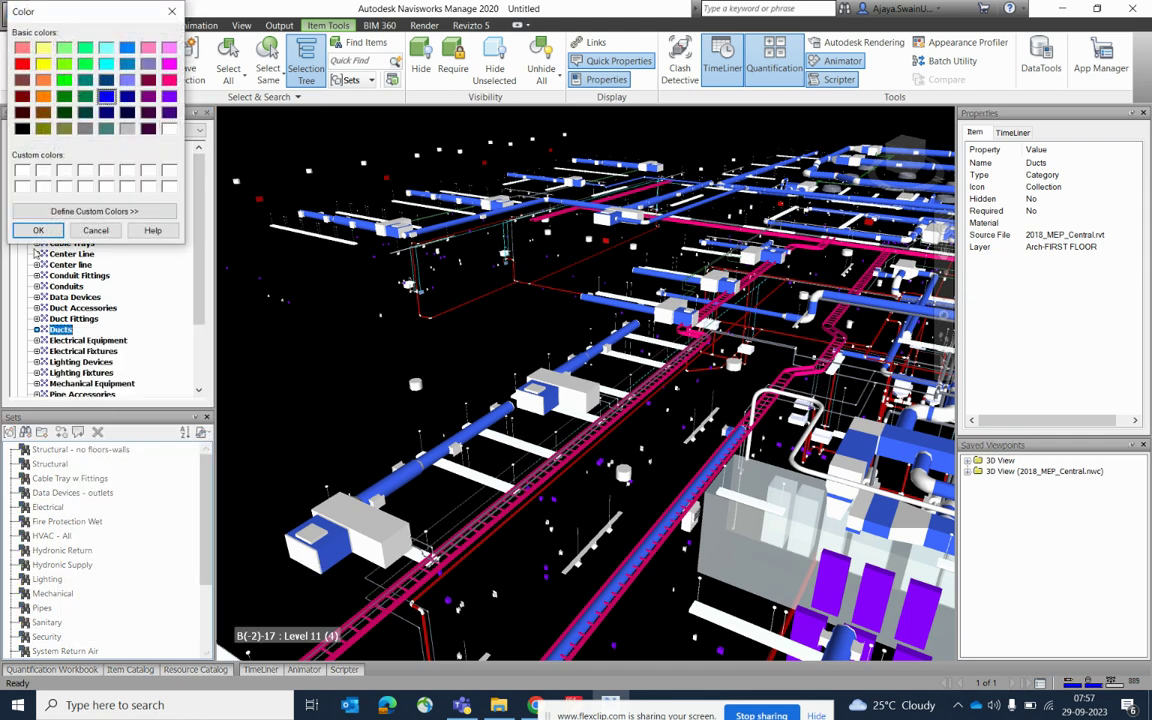
left_click(37, 230)
left_click(431, 330)
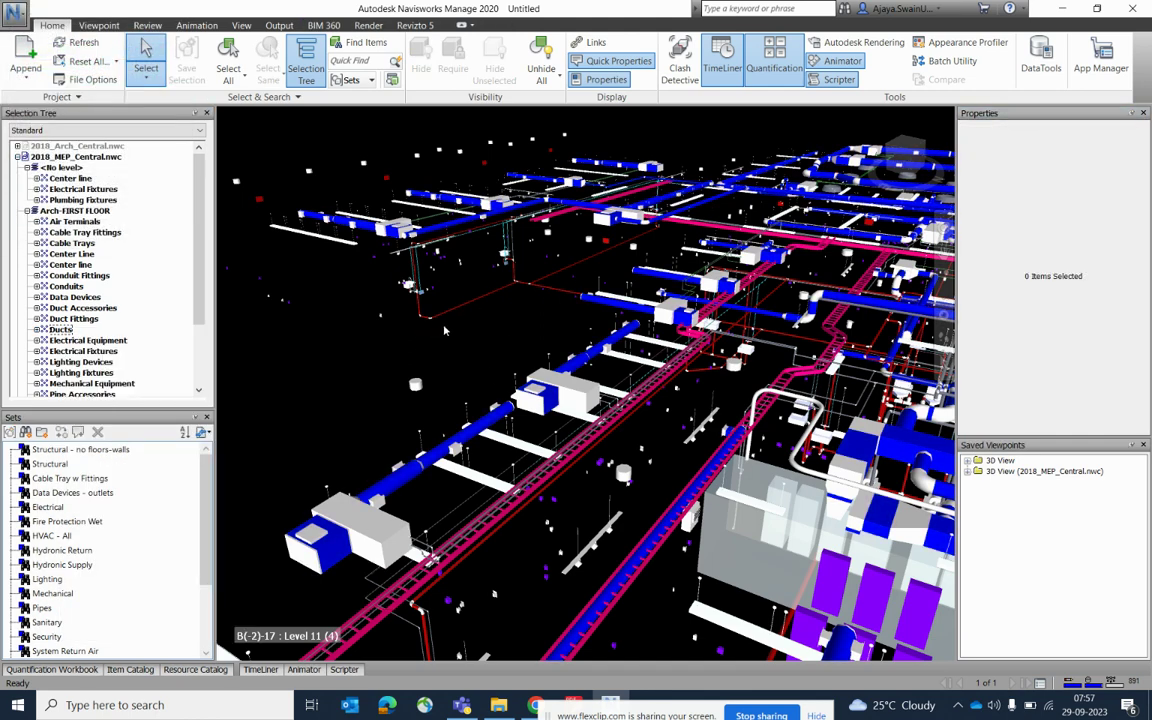
- Inspect the recolored ducts and cable trays from several angles and distances across the MEP model
scroll(445, 326, "down", 5)
middle_click_drag(631, 421, 765, 475)
scroll(617, 360, "down", 4)
middle_click_drag(617, 360, 769, 527)
middle_click_drag(655, 440, 665, 528)
scroll(723, 386, "up", 4)
scroll(724, 386, "up", 7)
middle_click_drag(753, 434, 742, 400, "shift")
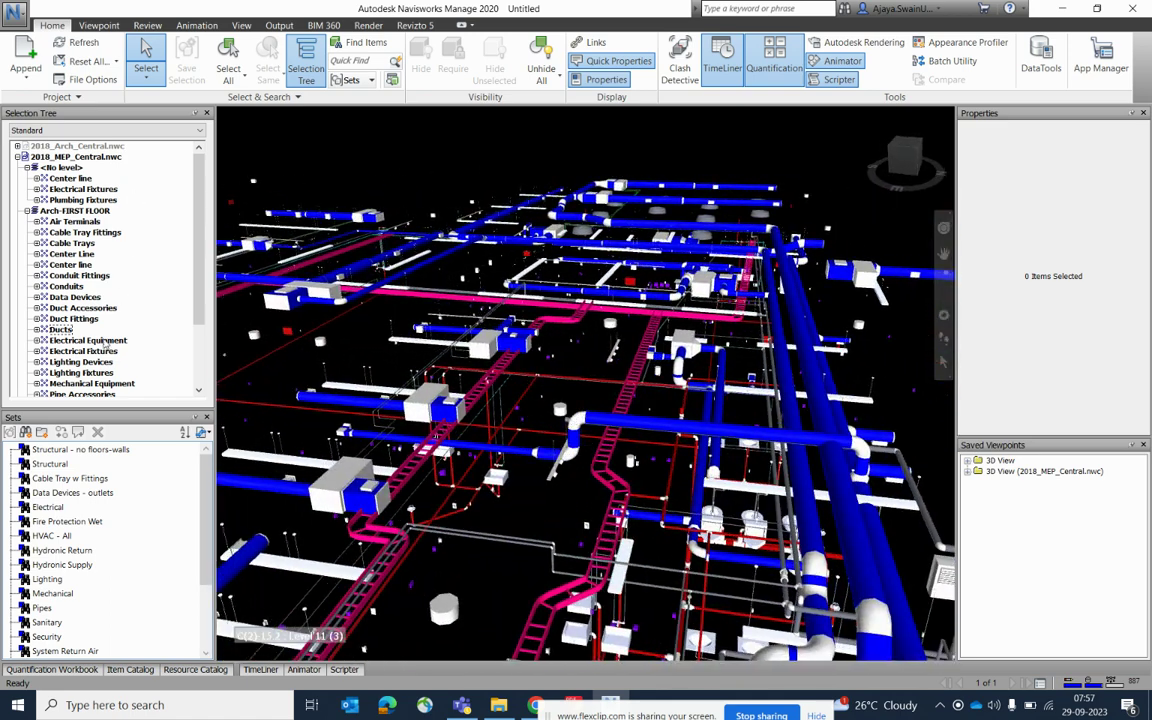
- Close the search sets window and append the structural model 2018_Structure_Central.nwc to the project
left_click(207, 417)
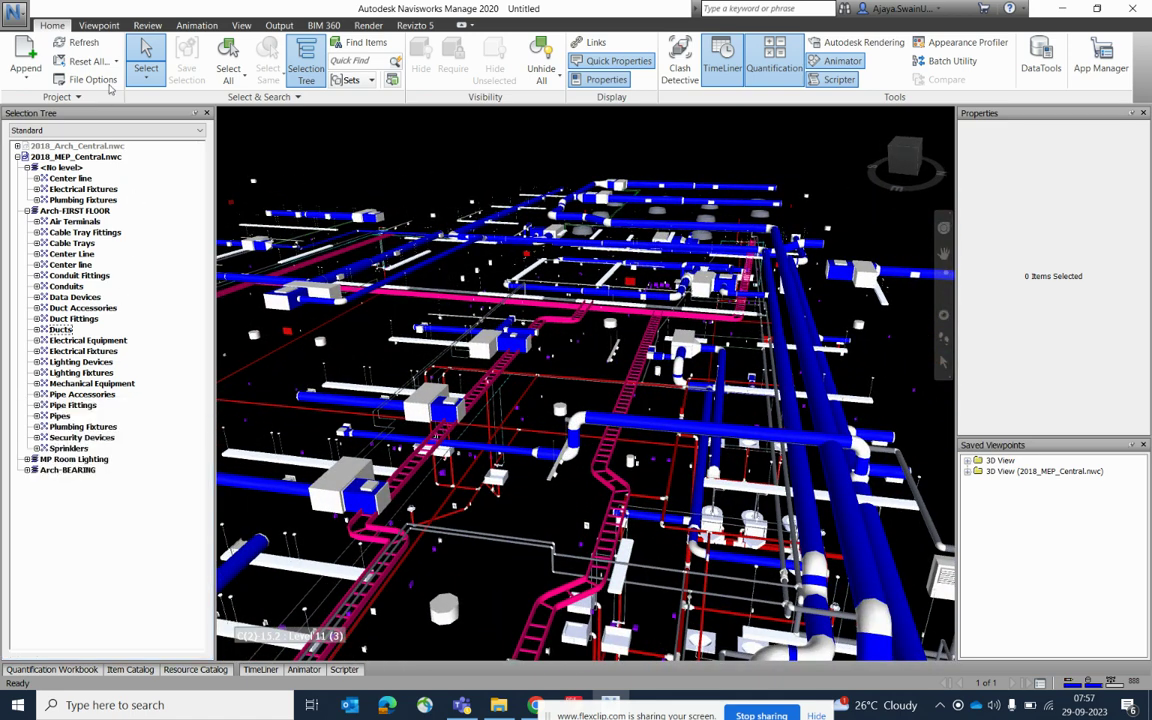
left_click(31, 88)
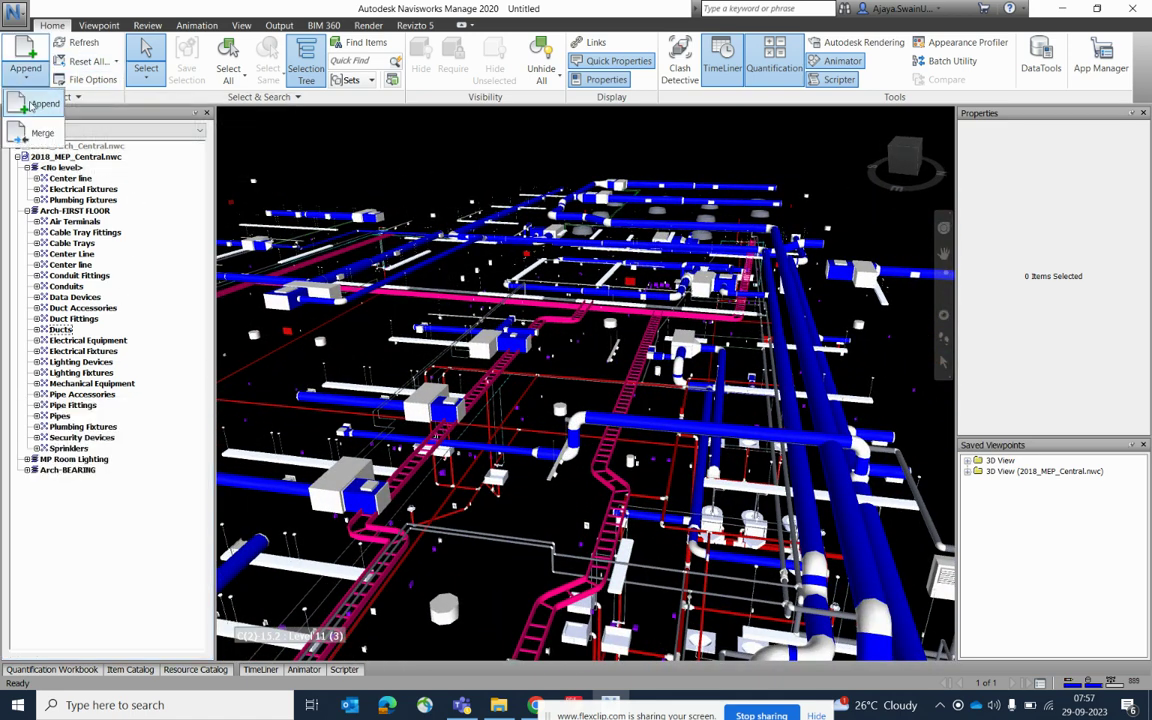
left_click(30, 106)
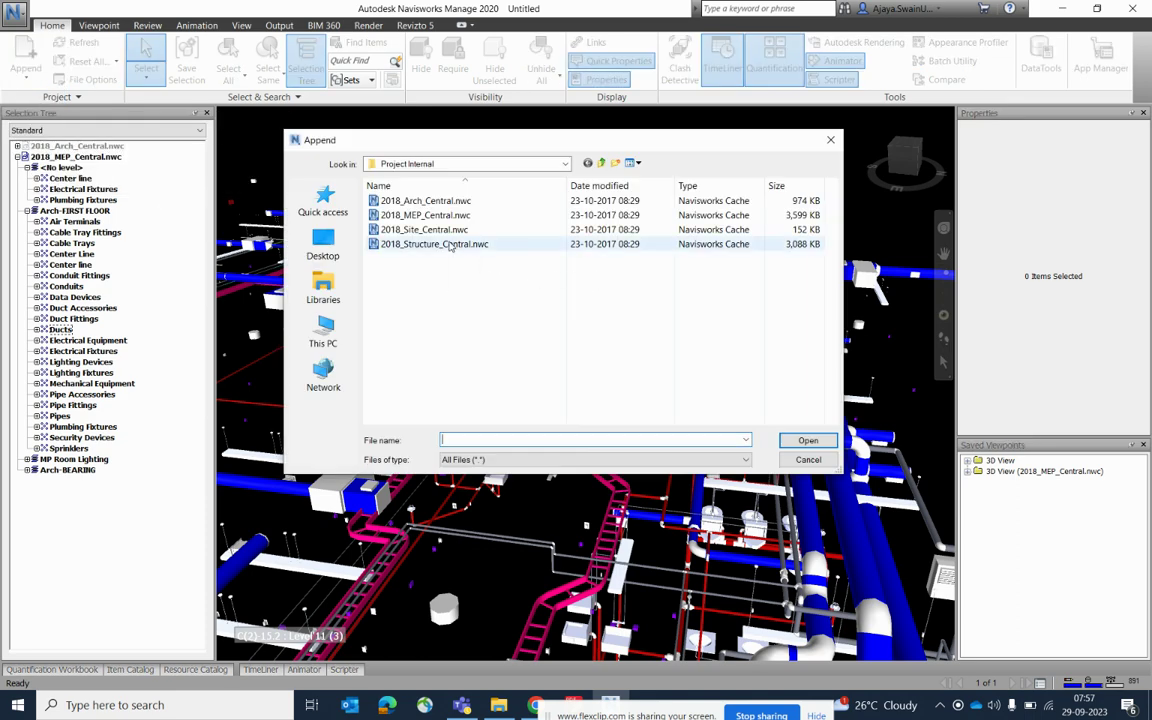
left_click(436, 245)
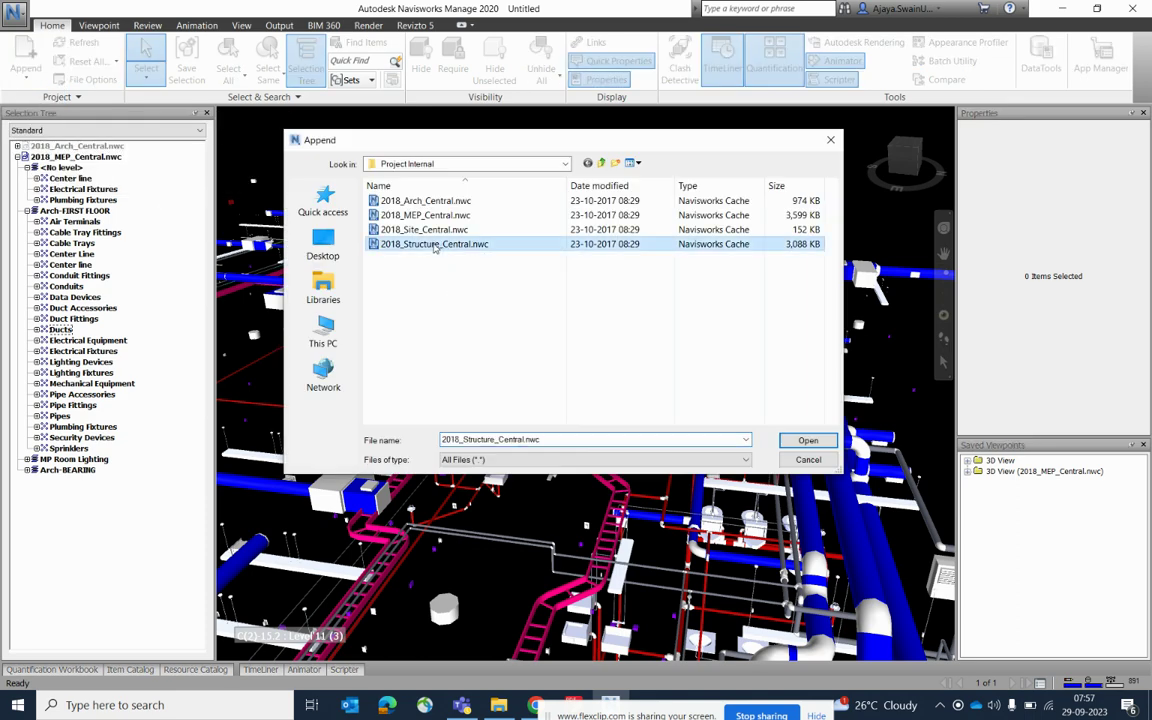
left_click(807, 443)
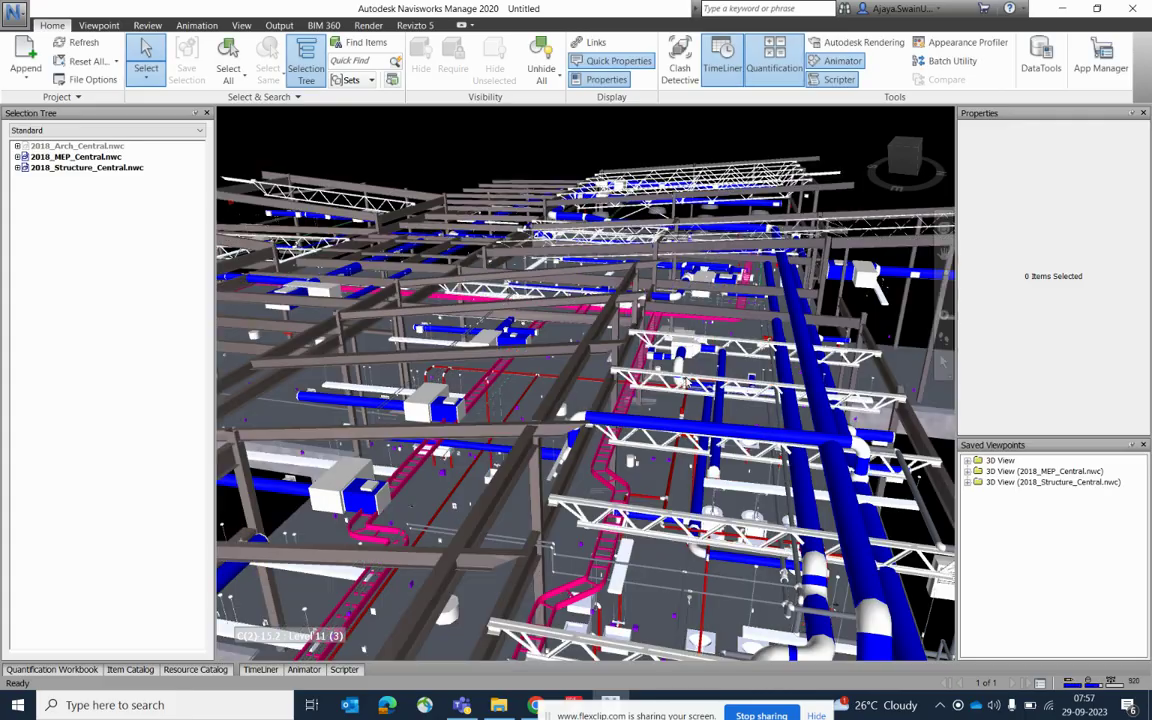
- Hide the structural model 2018_Structure_Central.nwc
scroll(583, 393, "down", 1)
scroll(583, 393, "down", 5)
middle_click_drag(547, 449, 460, 368, "shift")
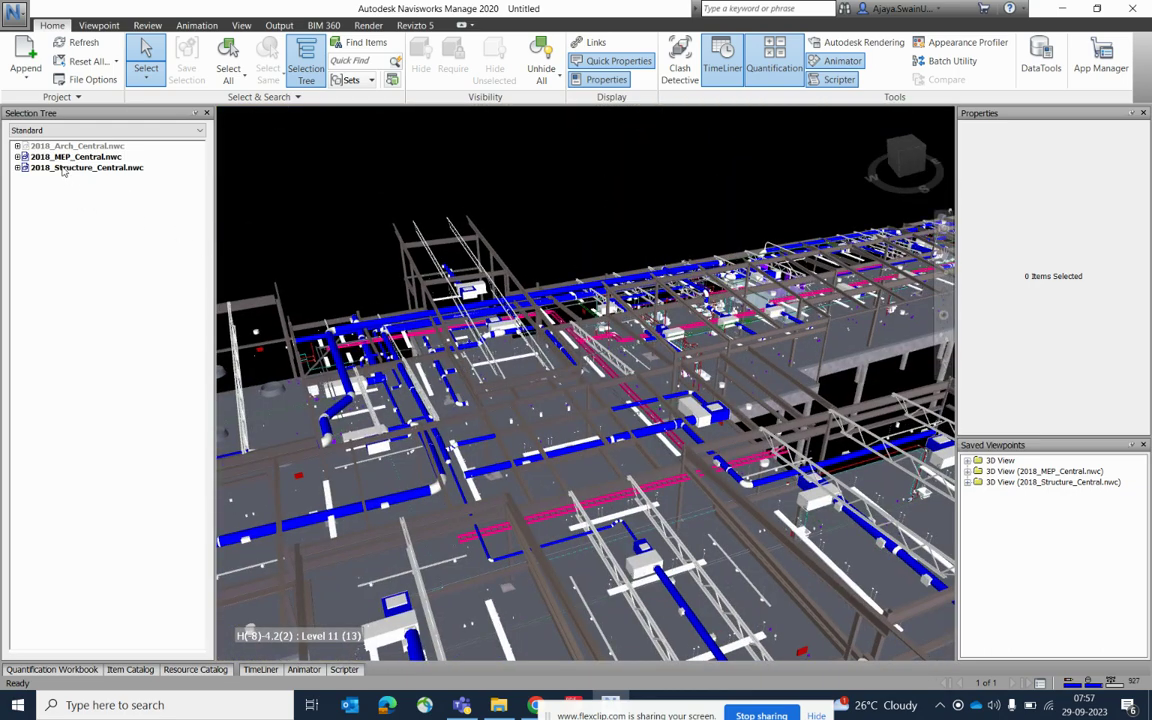
right_click(63, 171)
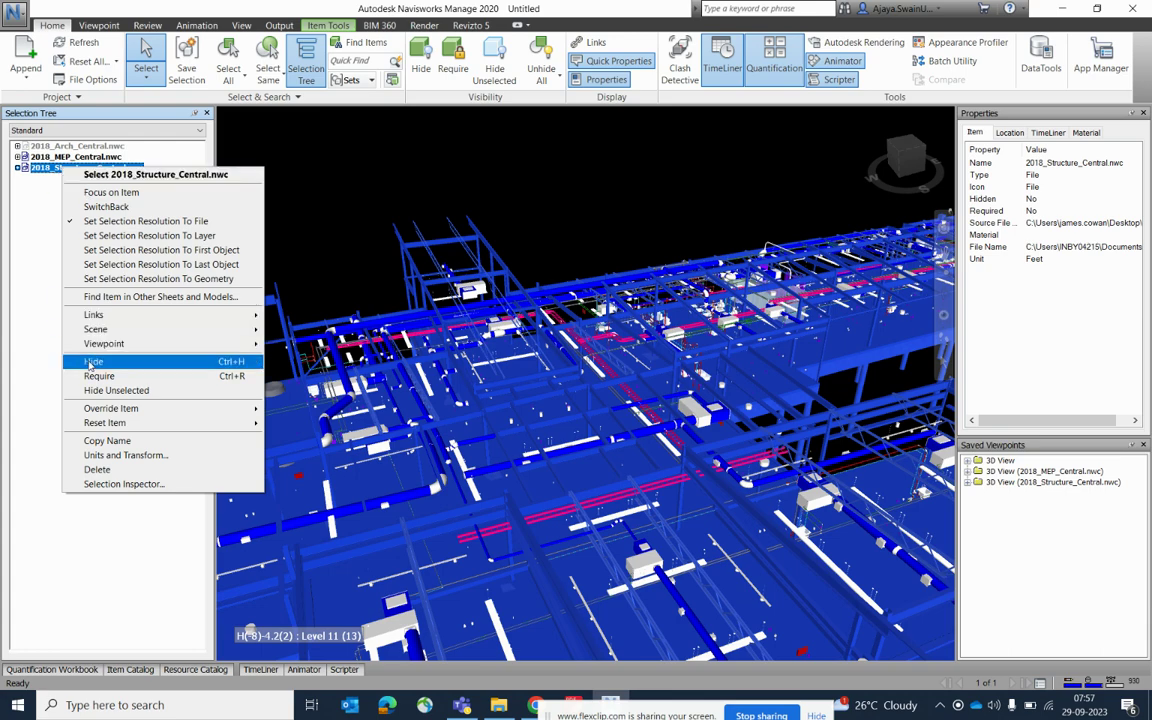
left_click(92, 362)
scroll(466, 345, "down", 3)
middle_click_drag(466, 345, 496, 396, "shift")
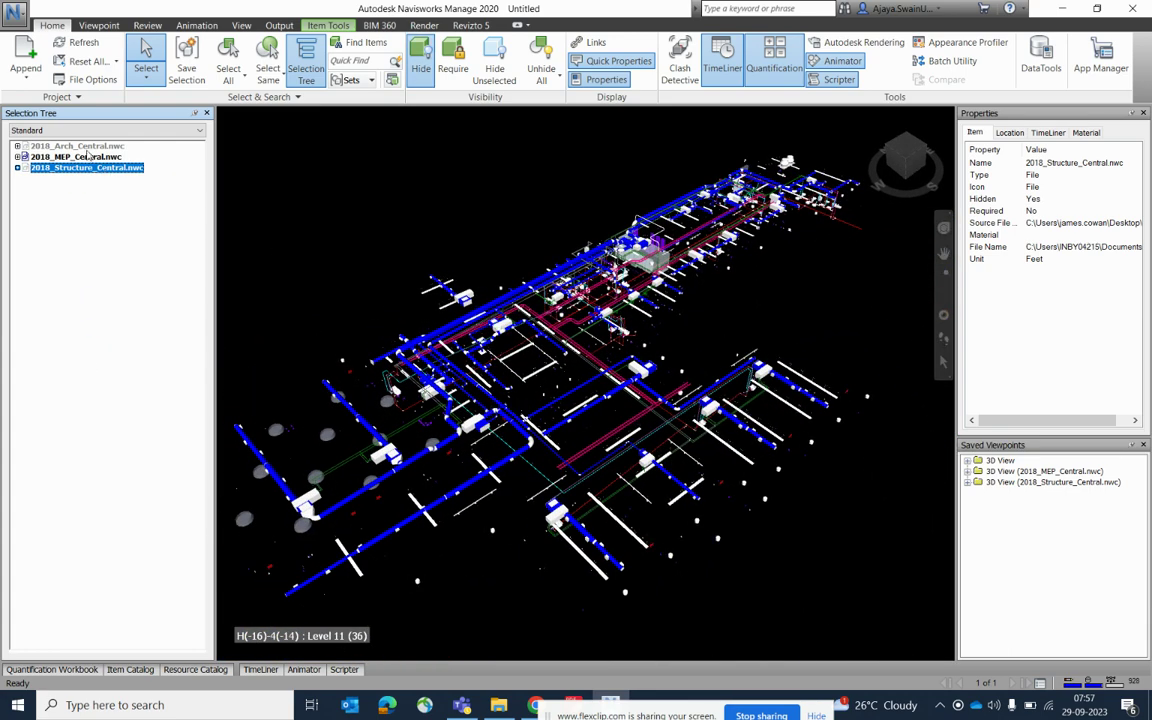
- Unhide the architectural and structural models together and look over the combined building from outside
left_click(87, 146, "ctrl")
right_click(87, 146)
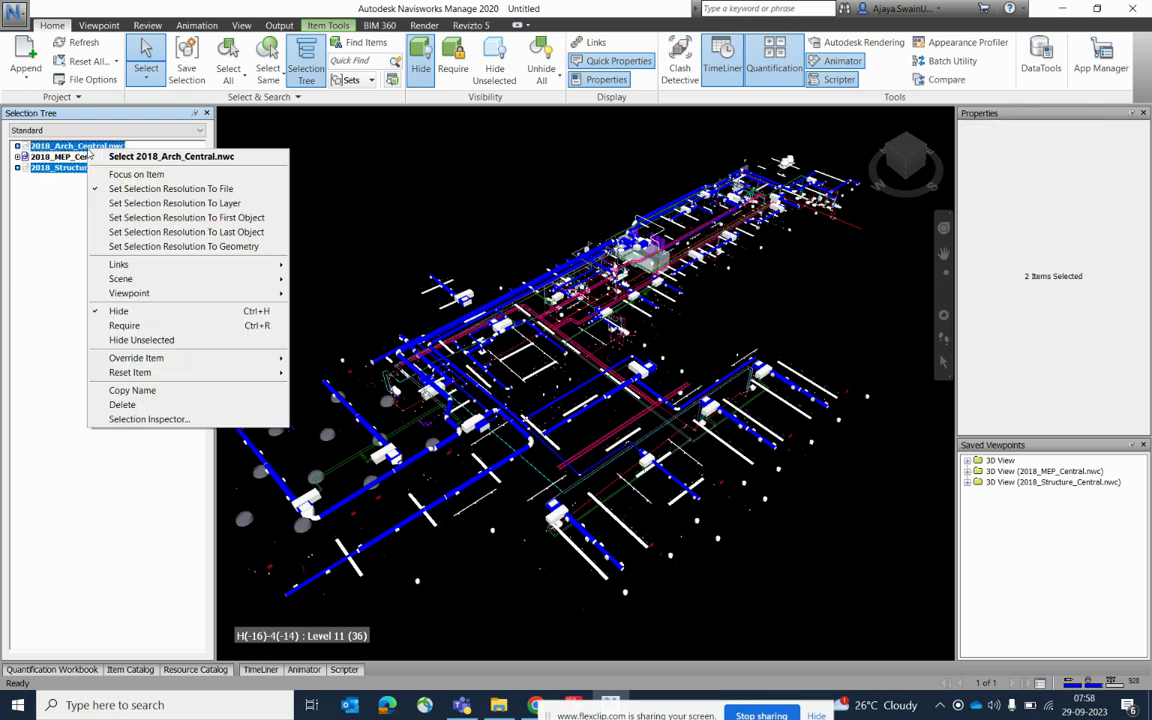
left_click(119, 314)
scroll(529, 305, "down", 2)
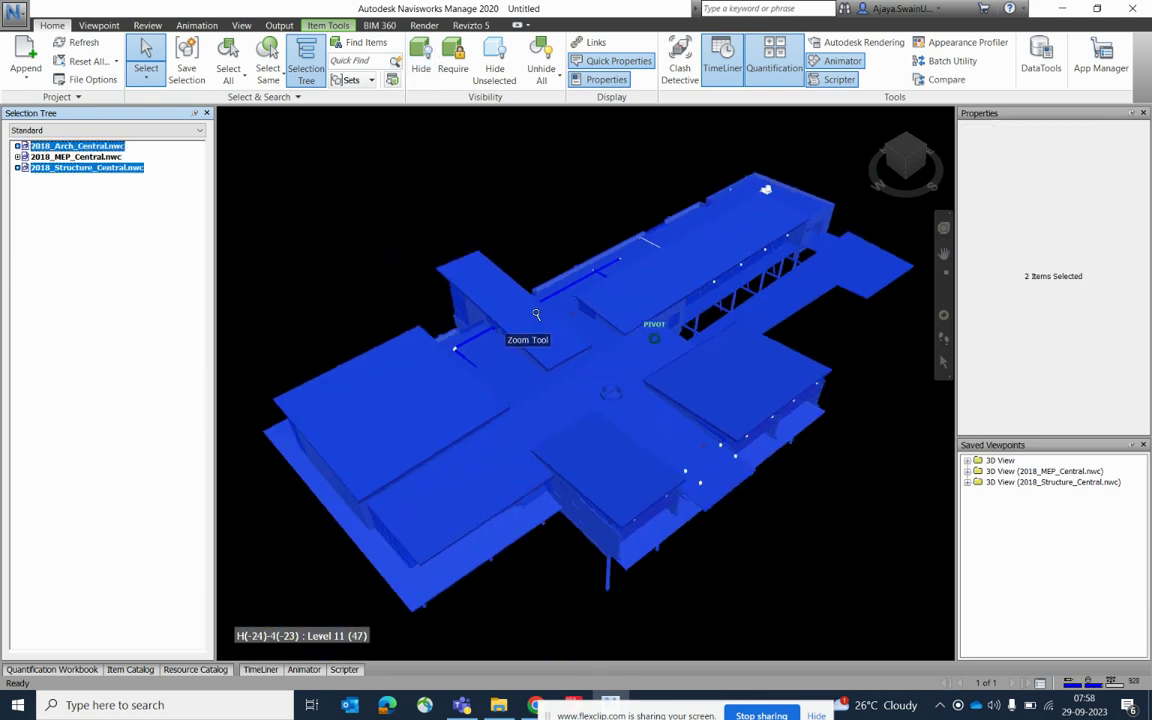
left_click(584, 206)
middle_click_drag(550, 427, 618, 346, "shift")
middle_click_drag(431, 299, 534, 356, "shift")
scroll(617, 393, "up", 5)
scroll(624, 389, "up", 3)
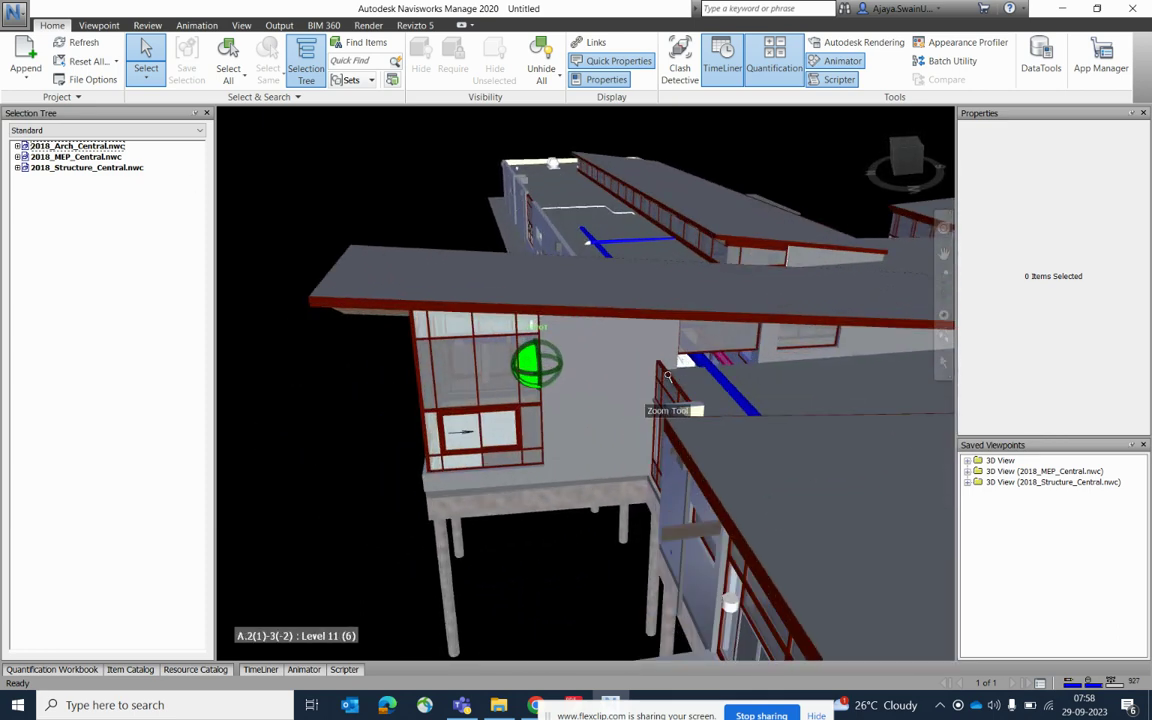
scroll(660, 390, "down", 3)
middle_click_drag(524, 345, 705, 337, "shift")
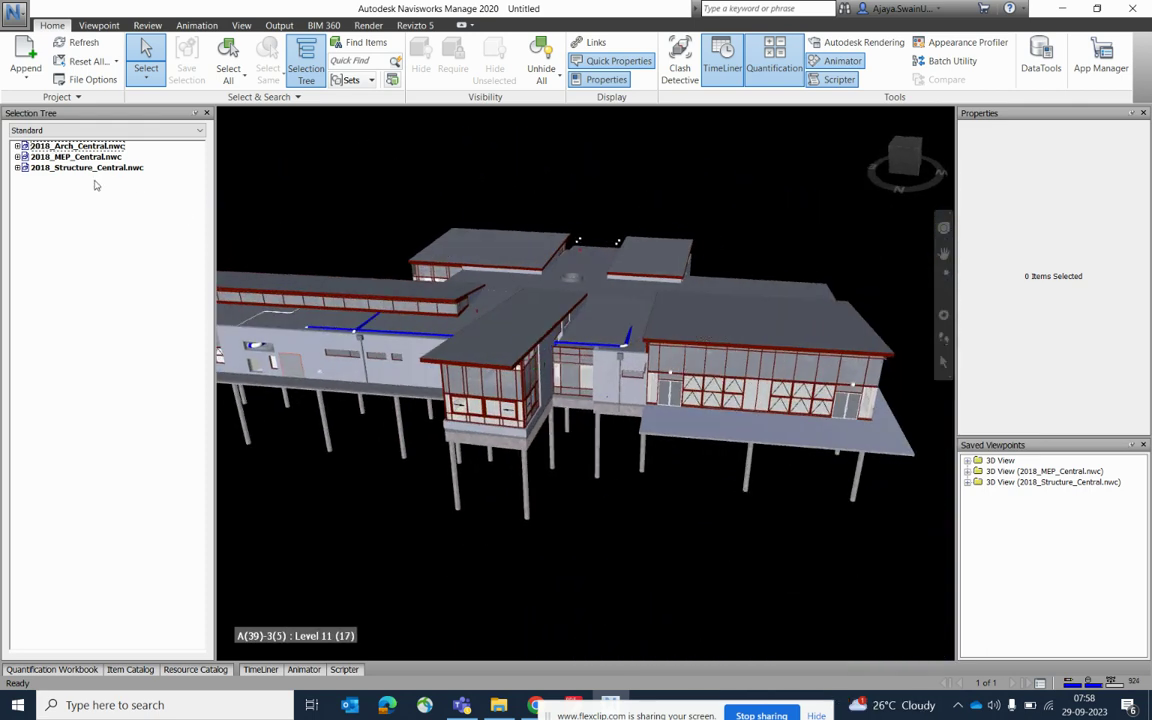
- Hide both 2018_Arch_Central.nwc and 2018_Structure_Central.nwc, leaving the MEP model displayed
left_click(100, 168)
left_click(101, 147, "ctrl")
right_click(101, 147)
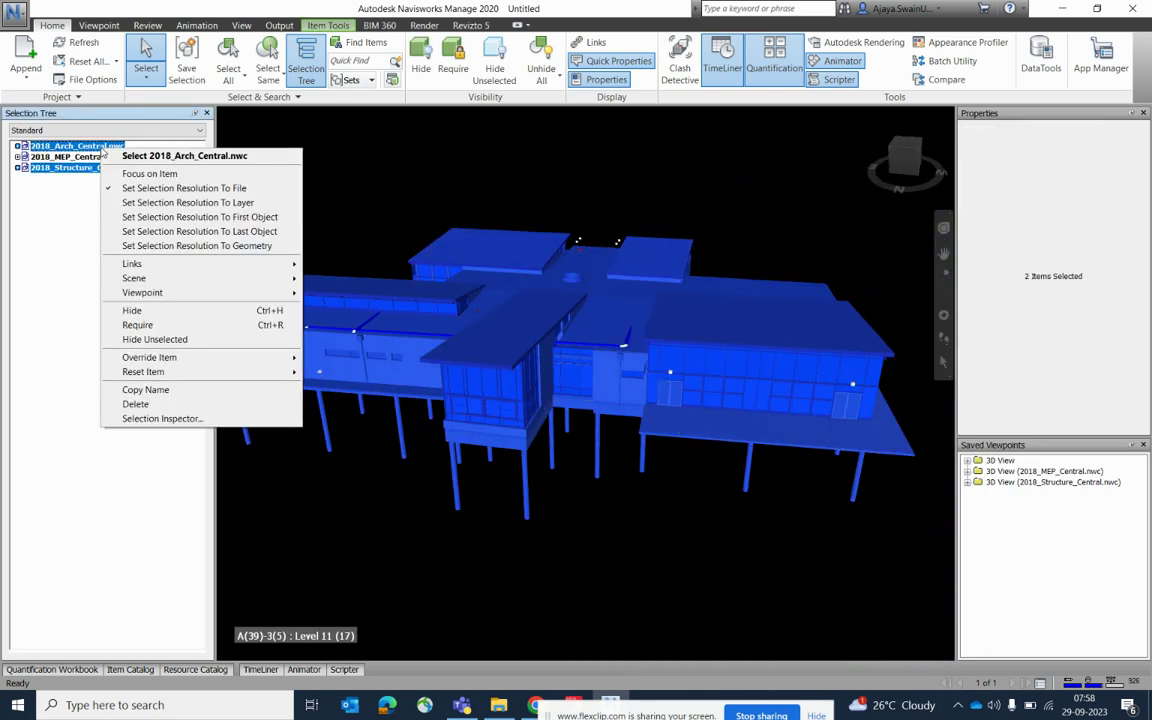
left_click(133, 311)
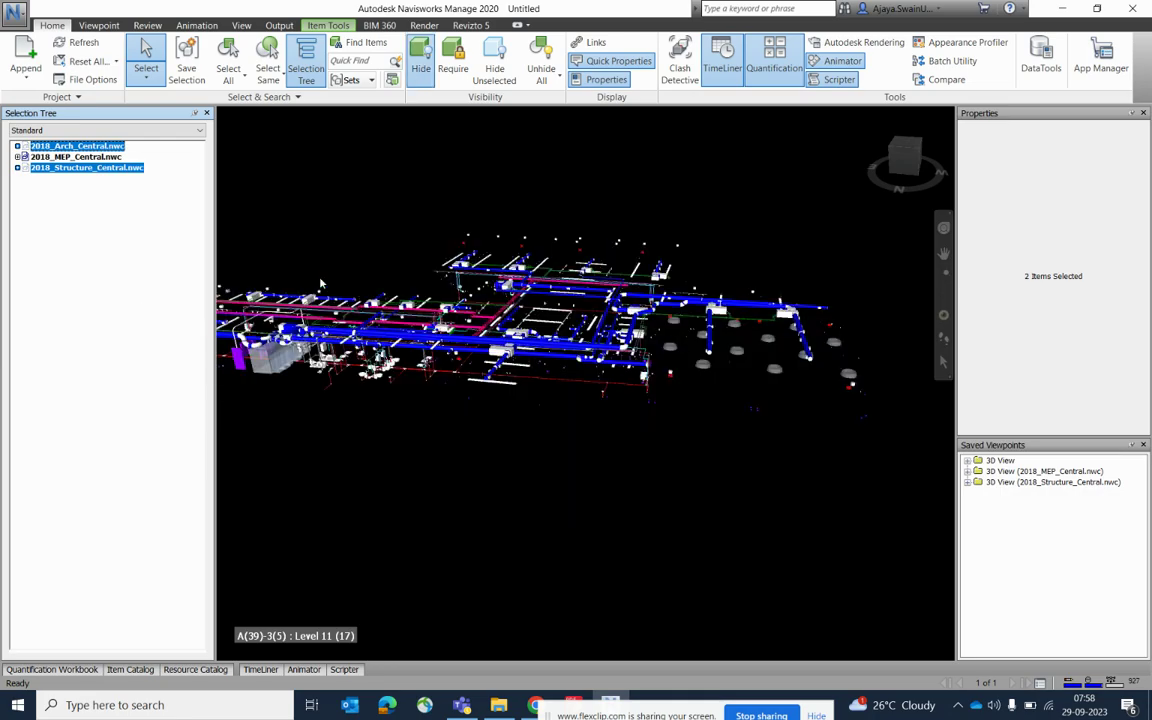
- Examine the color-coded ducts, cable trays, pipes and equipment of the MEP model up close
scroll(563, 403, "up", 2)
middle_click_drag(563, 403, 698, 175, "shift")
middle_click_drag(610, 305, 655, 170)
middle_click_drag(465, 490, 507, 360)
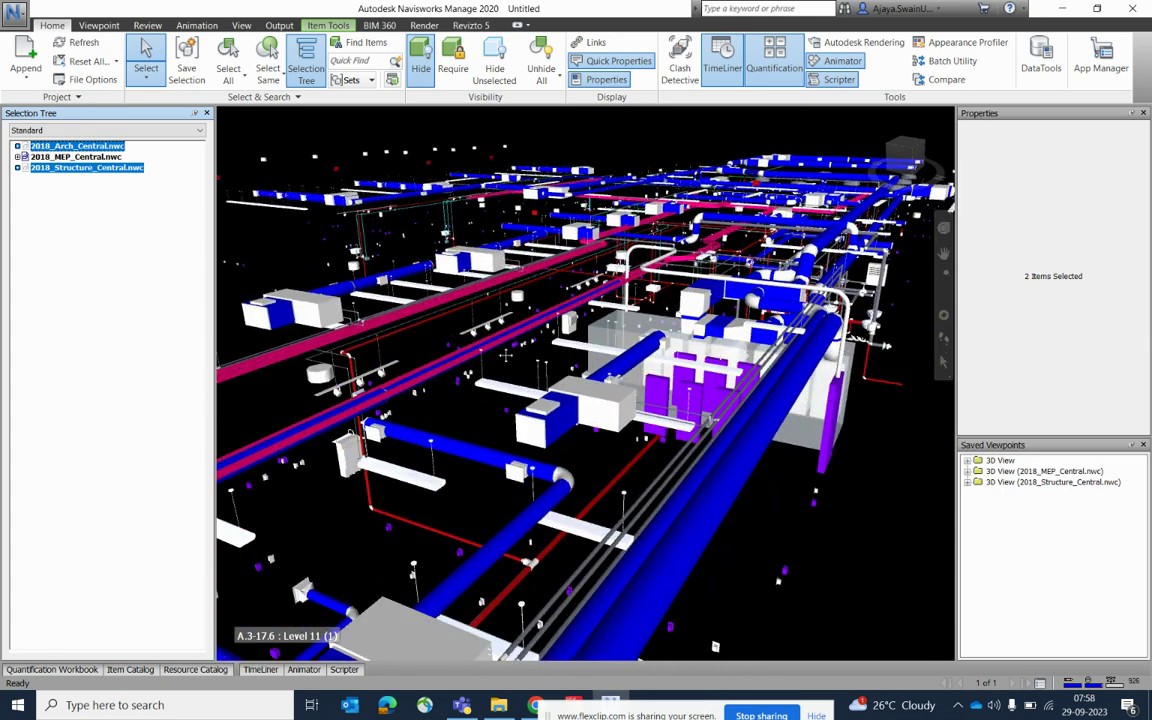
scroll(507, 360, "up", 3)
scroll(508, 349, "down", 2)
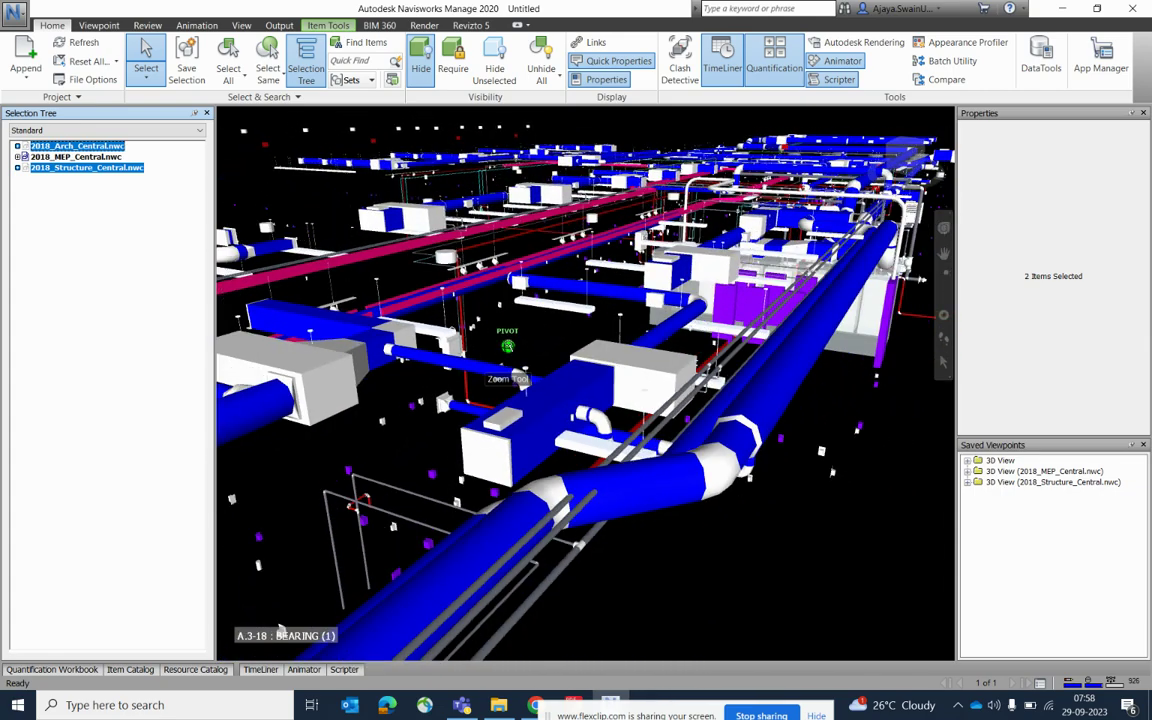
scroll(603, 395, "up", 5)
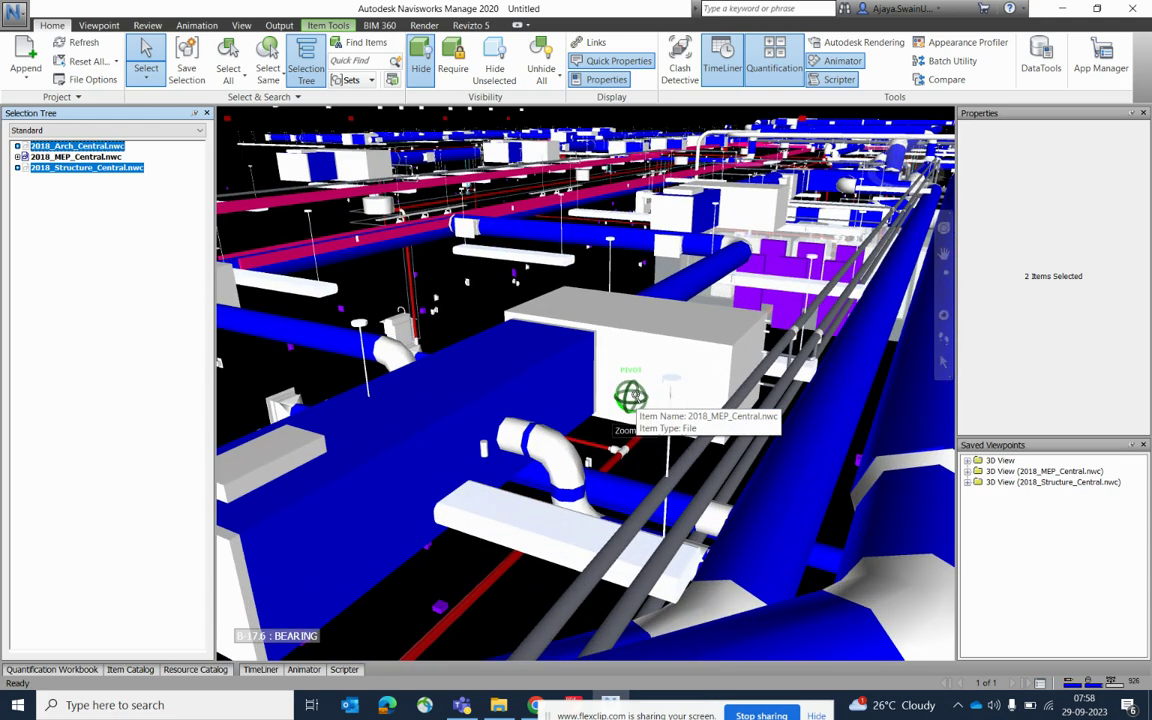
scroll(630, 394, "down", 6)
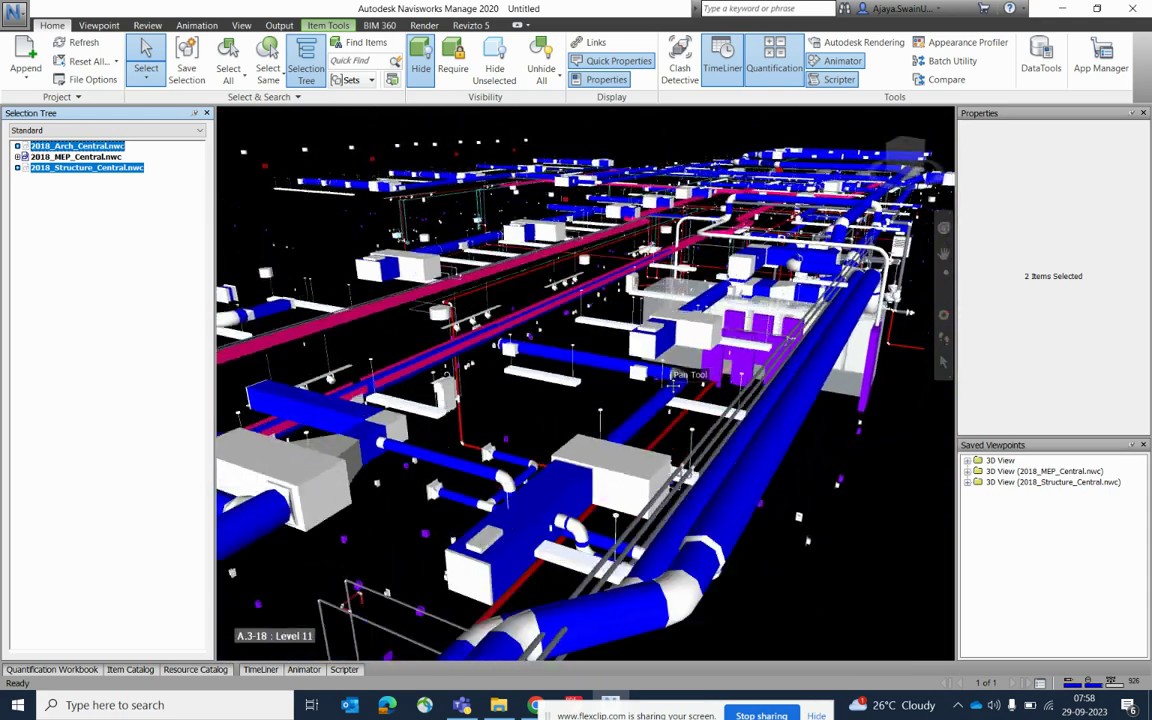